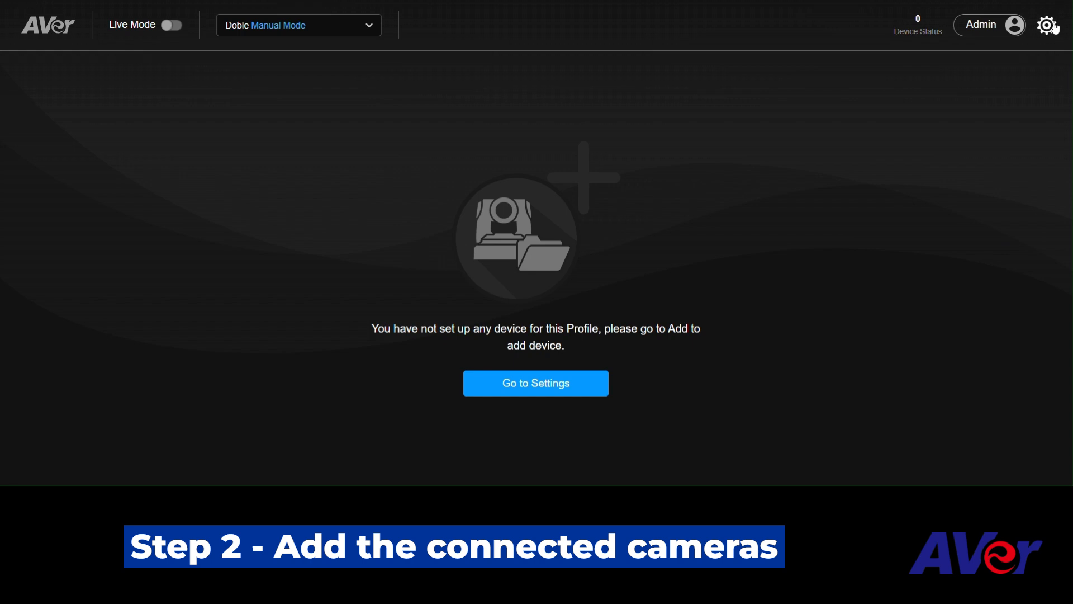
Add a new device connected through USB Port1 with the device name Visualizer and save it.
click(1048, 26)
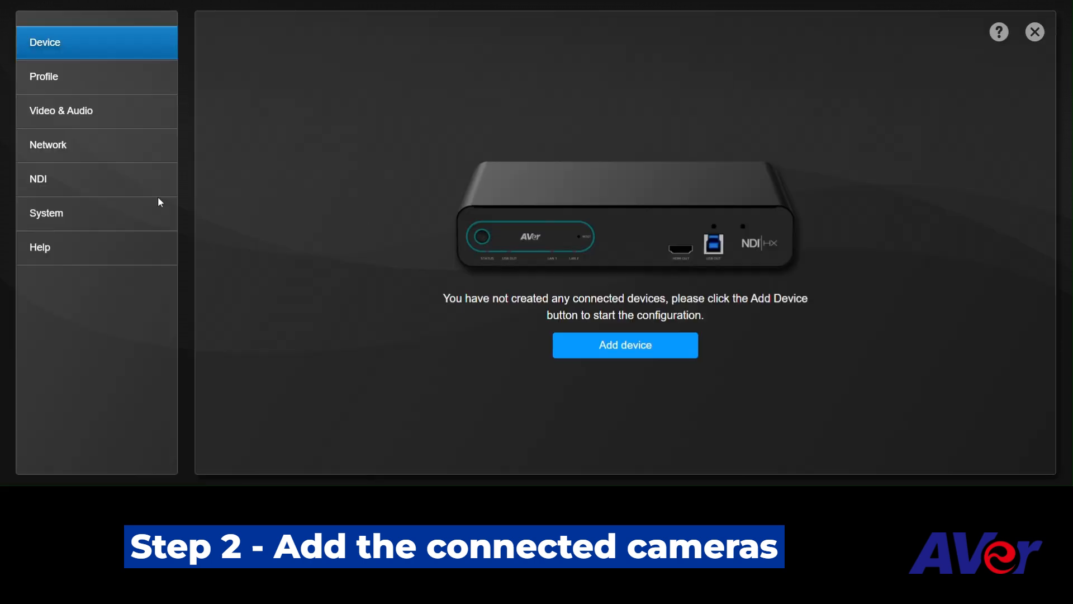
click(642, 345)
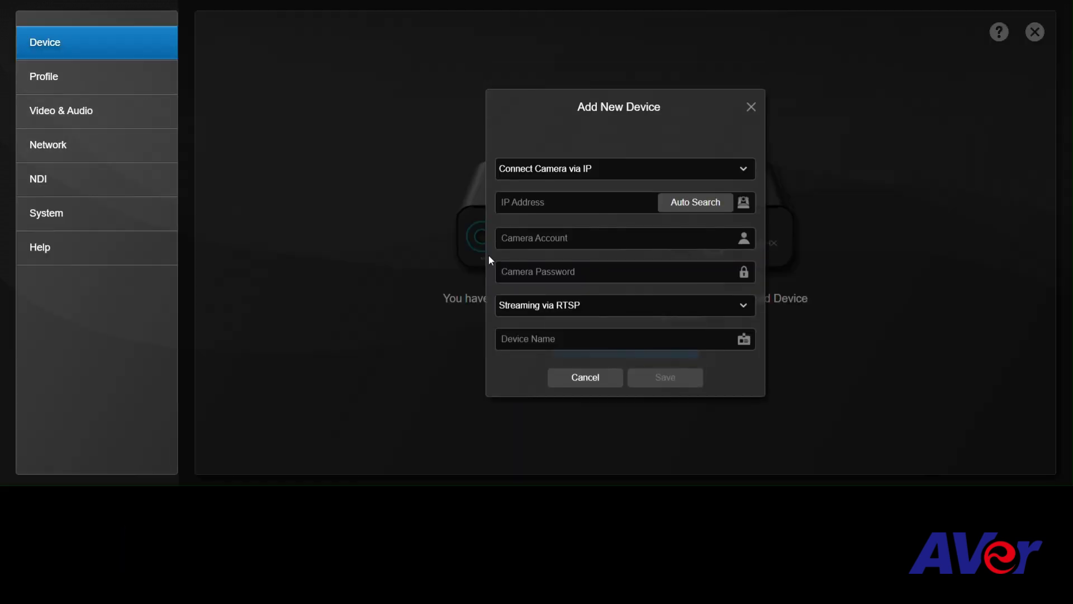
click(581, 174)
click(589, 205)
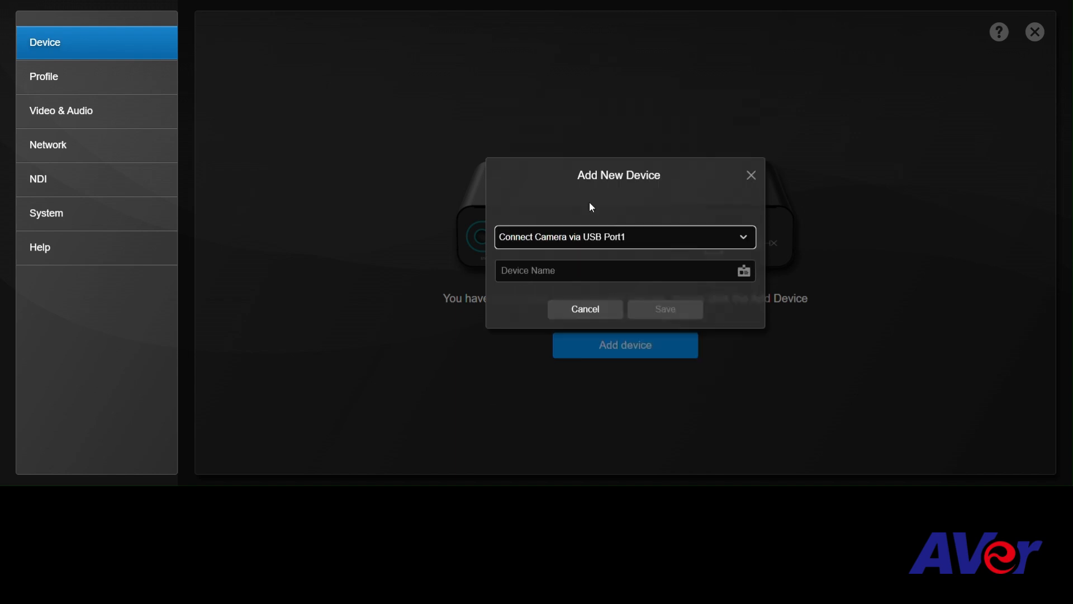
click(551, 273)
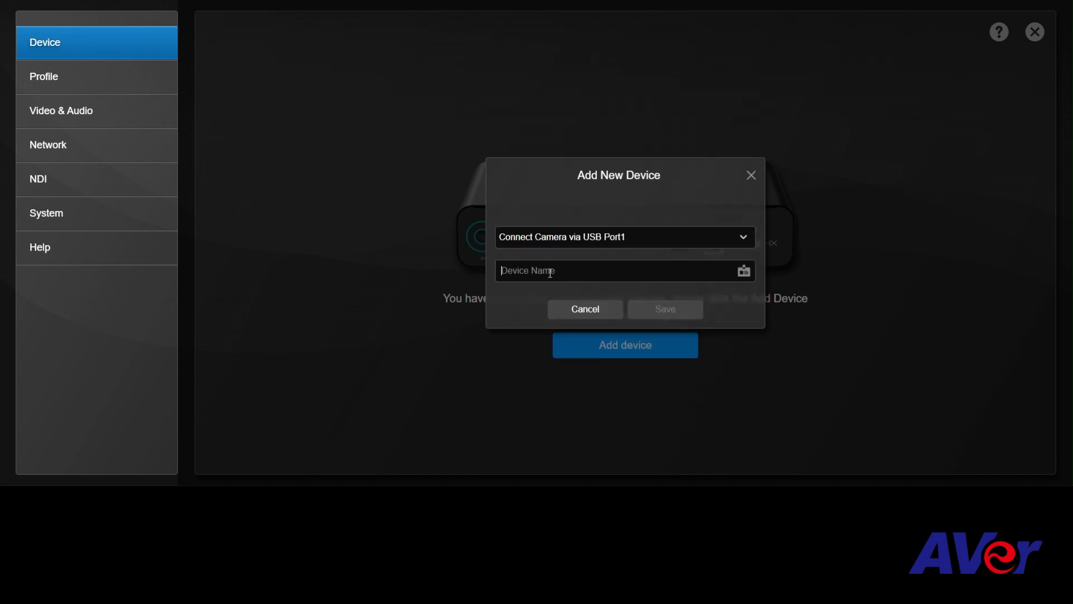
text(Vis)
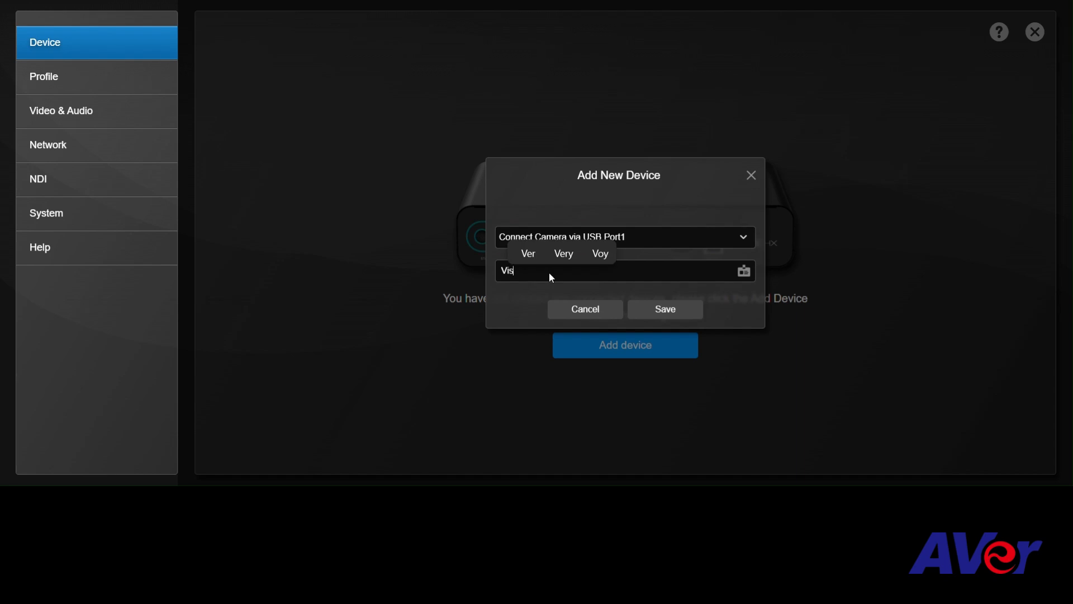
text(ualizer)
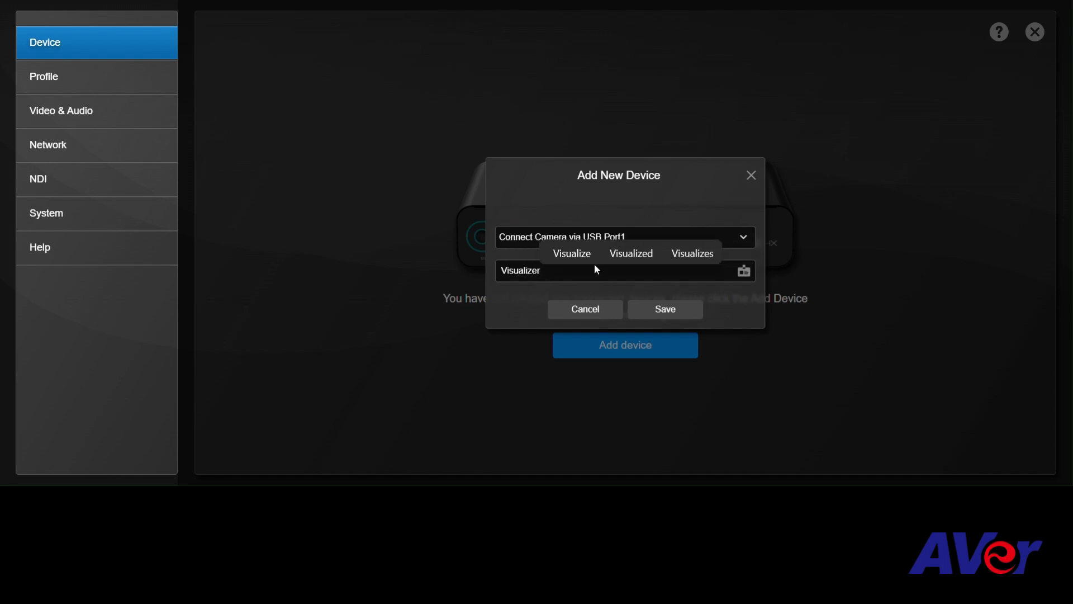
click(661, 307)
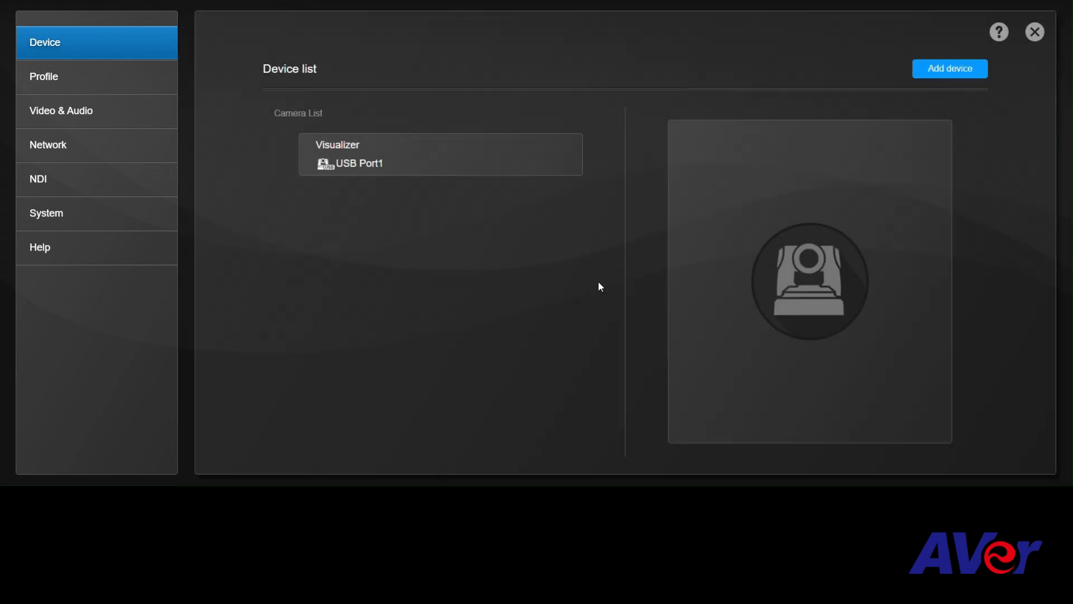
Start adding another device via IP and choose the CAM550 at 192.168.1.101 through Auto Search.
click(958, 68)
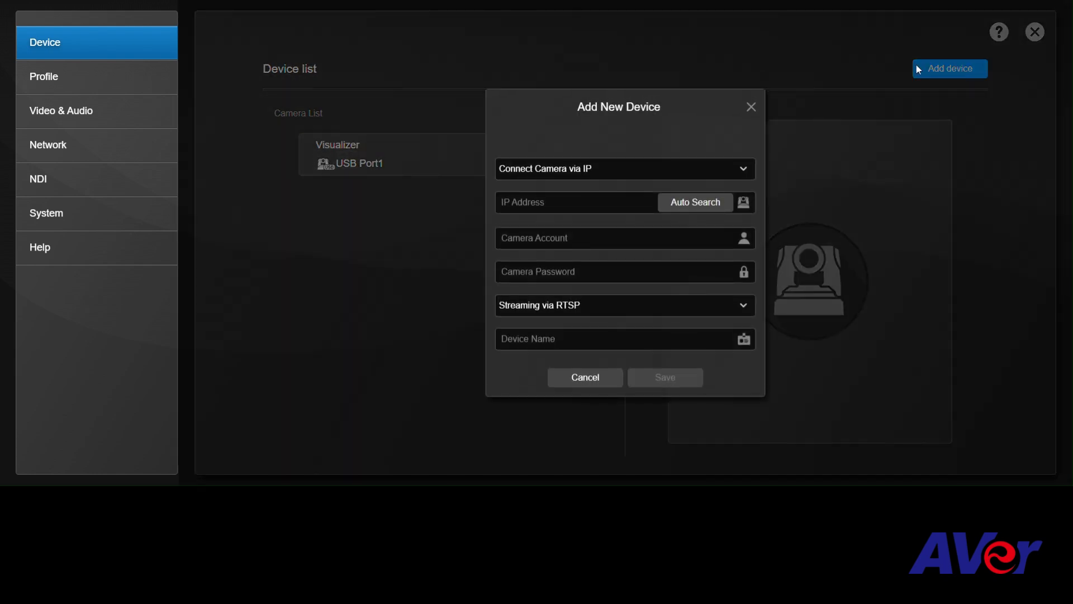
click(678, 207)
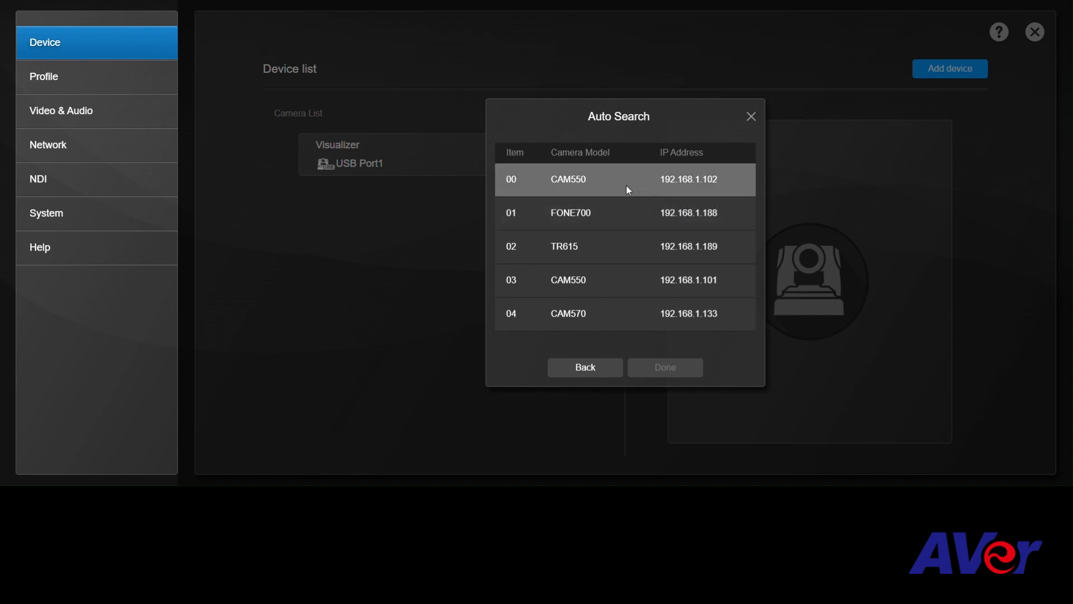
click(647, 278)
click(658, 369)
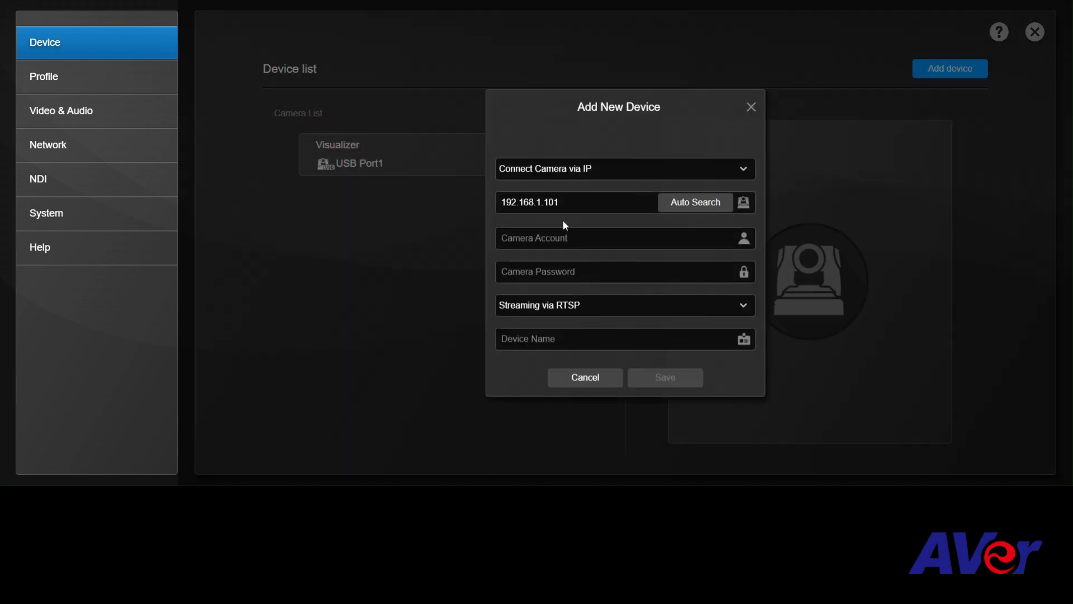
Enter the camera account and camera password for the CAM550 at 192.168.1.101.
click(563, 236)
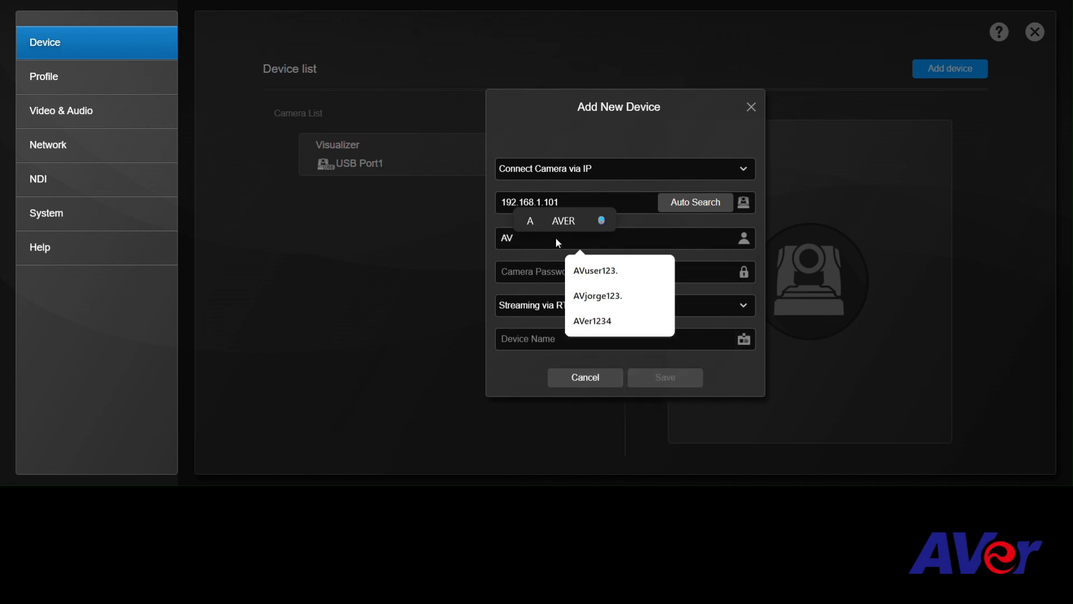
click(596, 270)
click(535, 273)
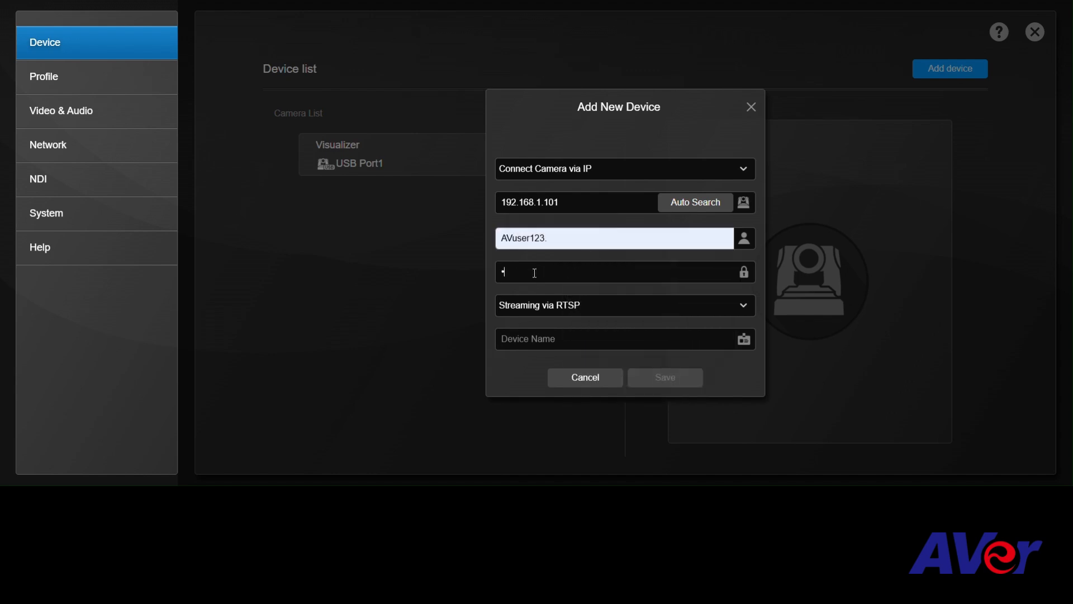
Keep streaming via RTSP, name the device CAM550-RIGHT and save it.
click(588, 307)
click(588, 338)
text(CAM)
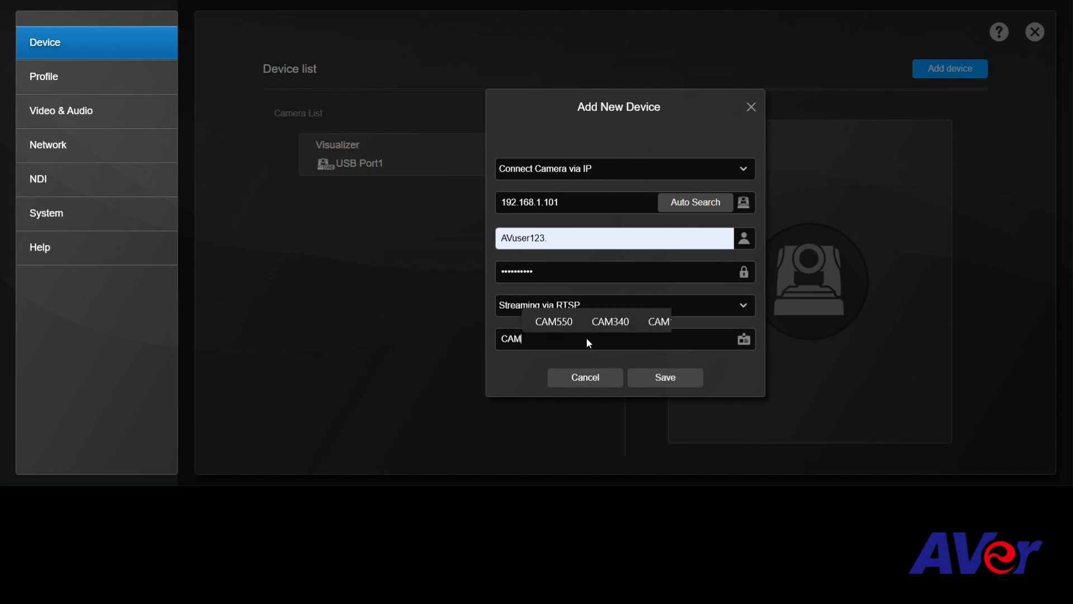
text(550-RIF)
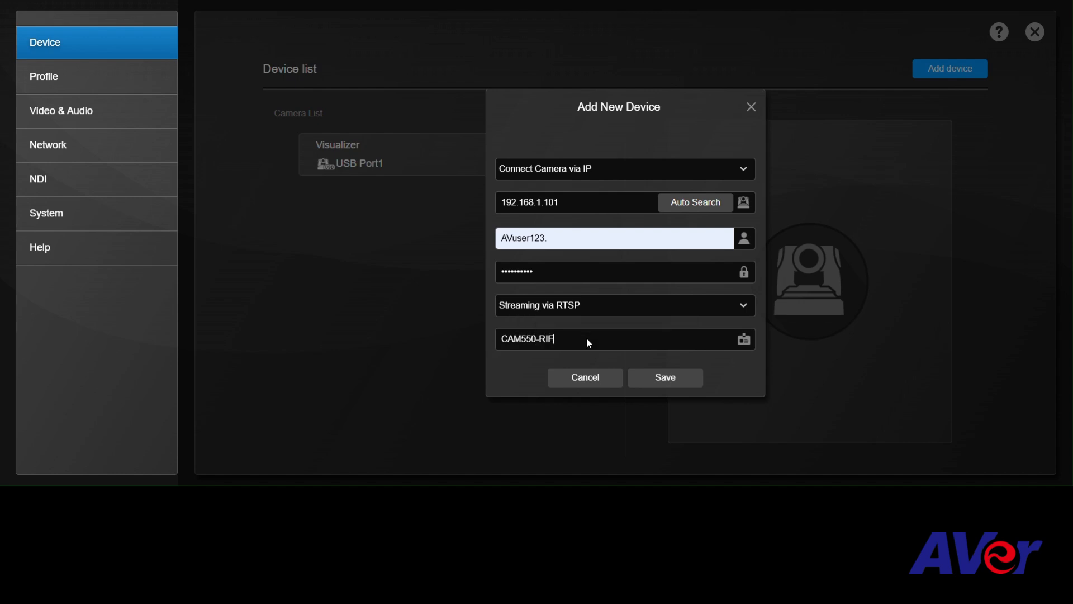
key(BackSpace)
text(GHT)
click(663, 380)
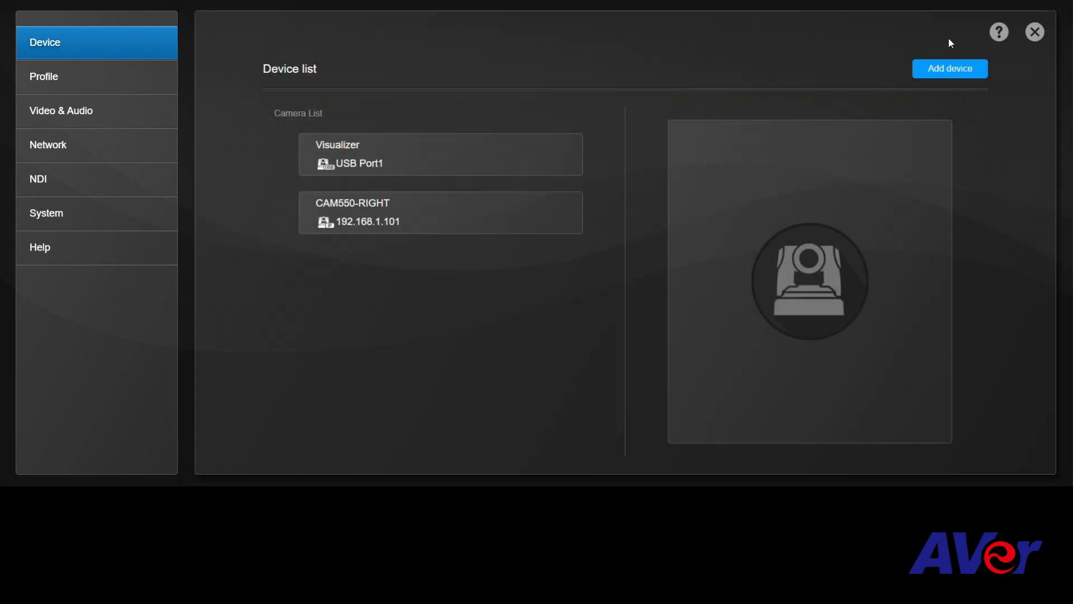
Start adding another device via IP and choose the CAM550 at 192.168.1.102 through Auto Search.
click(949, 69)
click(677, 204)
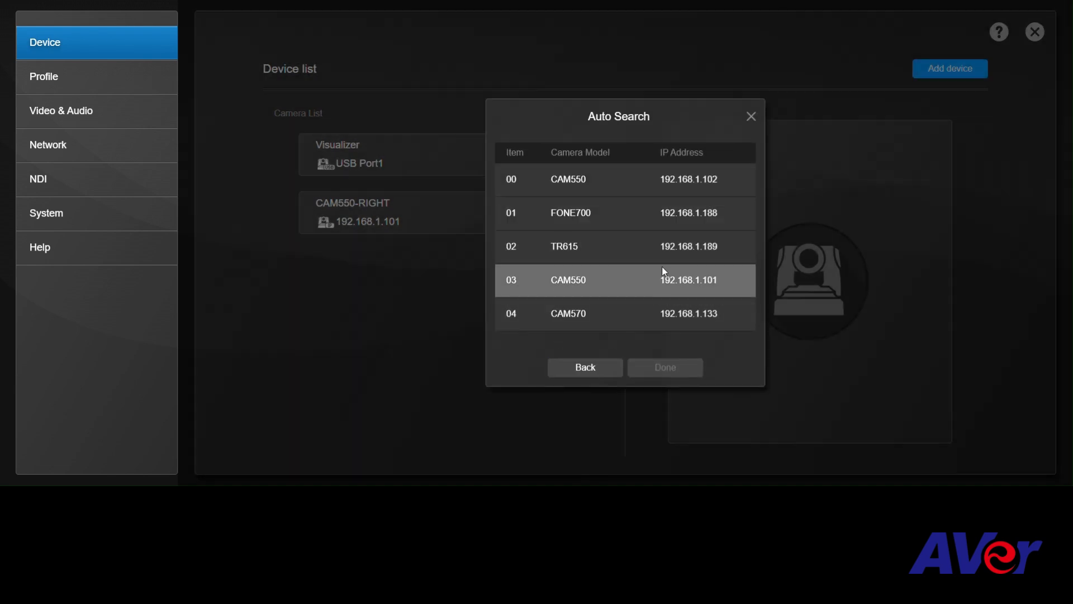
click(674, 182)
click(638, 370)
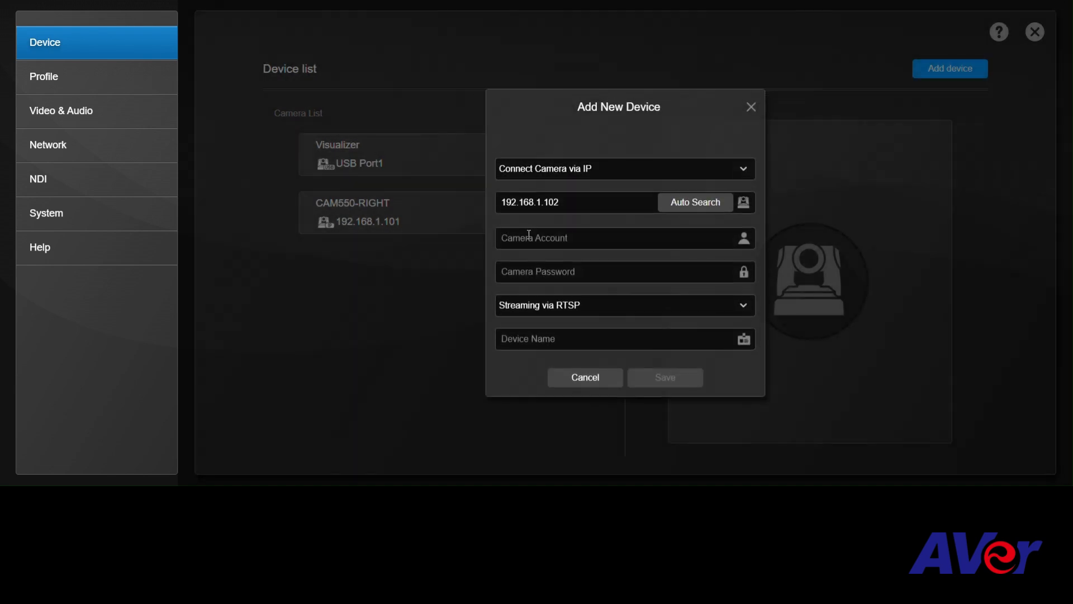
Enter the camera account and camera password for the CAM550 at 192.168.1.102.
click(528, 236)
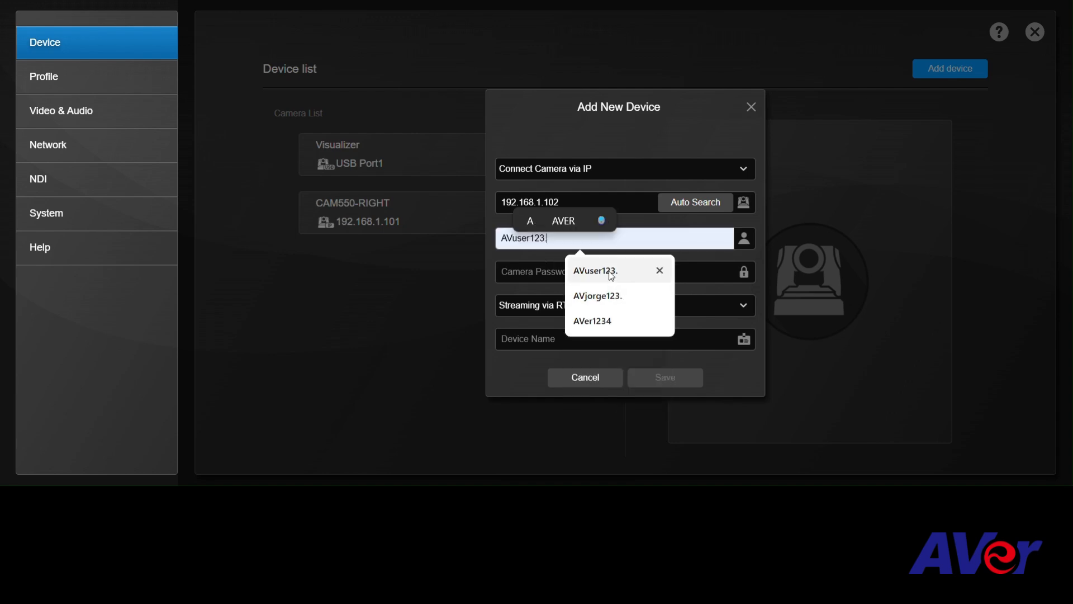
click(609, 271)
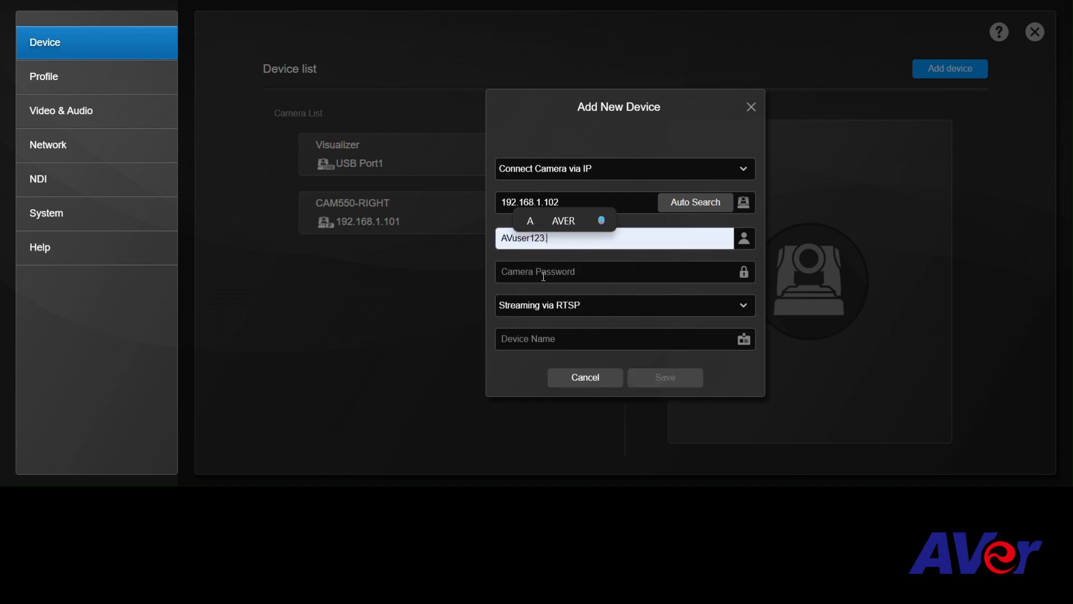
click(544, 277)
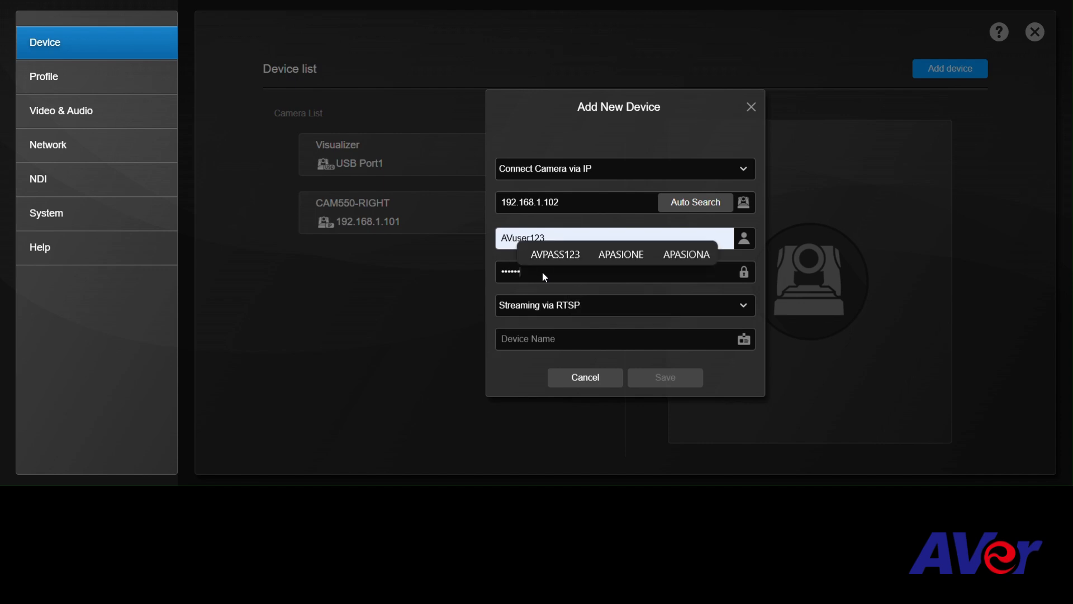
Name the device at 192.168.1.102 CAM550-LEFT, leaving RTSP streaming, and save it.
key(Tab)
key(Tab)
text(CAM550)
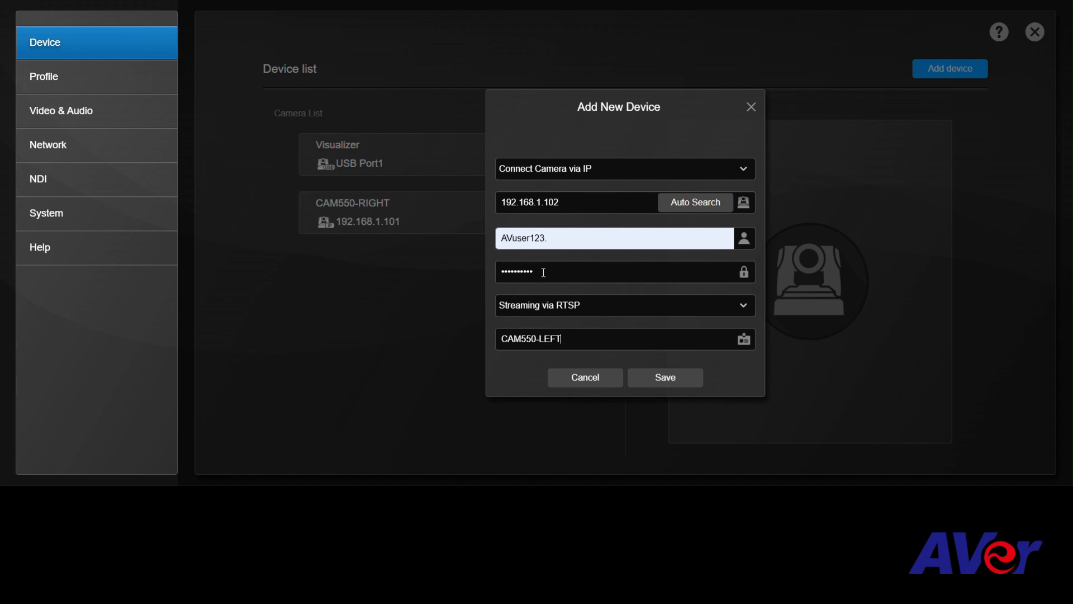
click(663, 376)
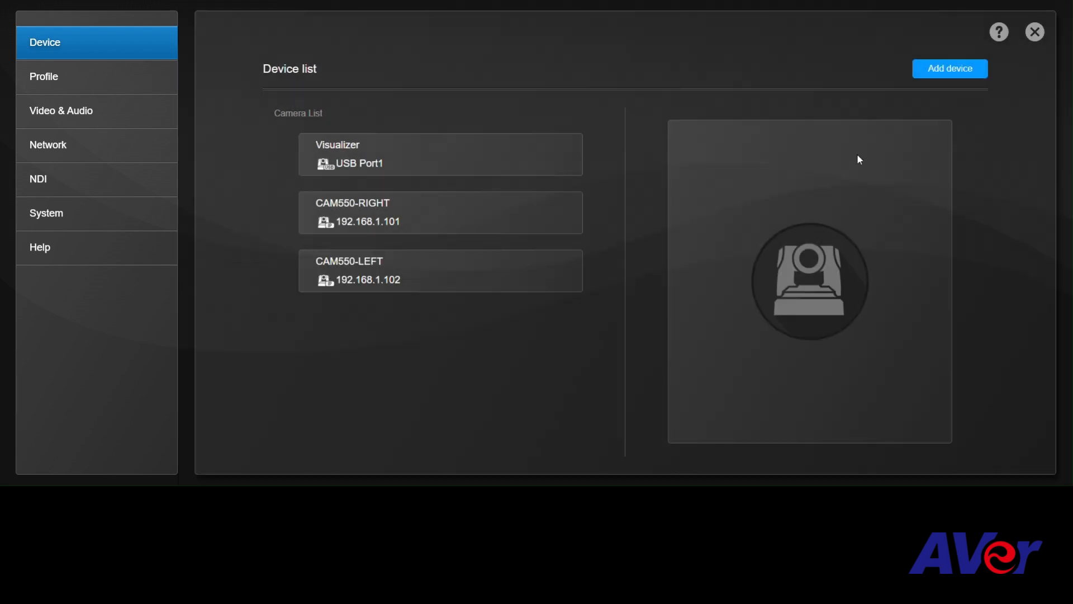
Start adding another device via IP and choose the CAM570 at 192.168.1.133 through Auto Search.
click(946, 66)
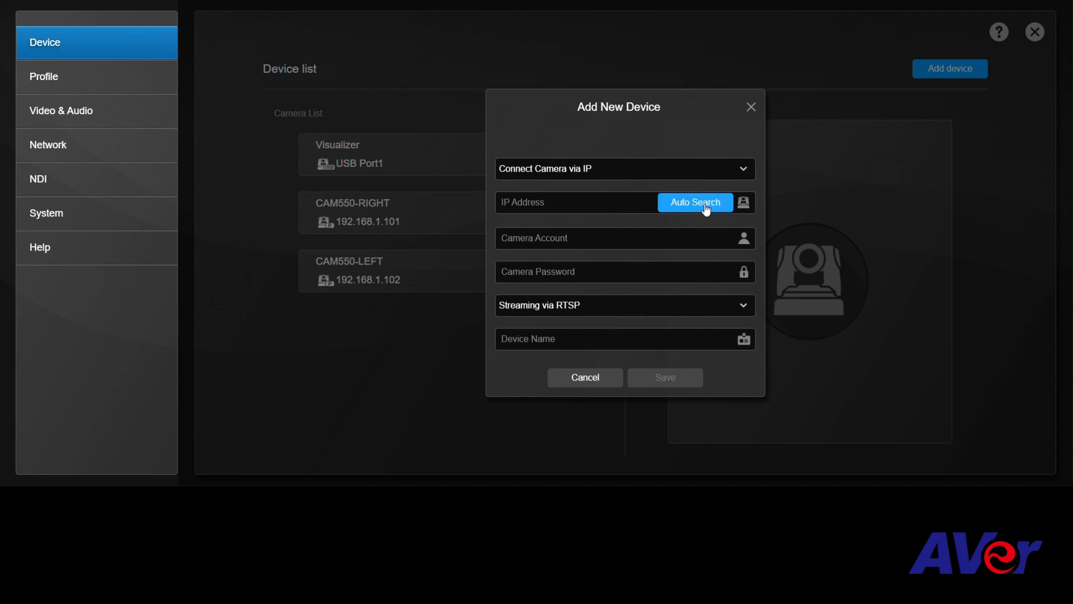
click(720, 205)
click(658, 311)
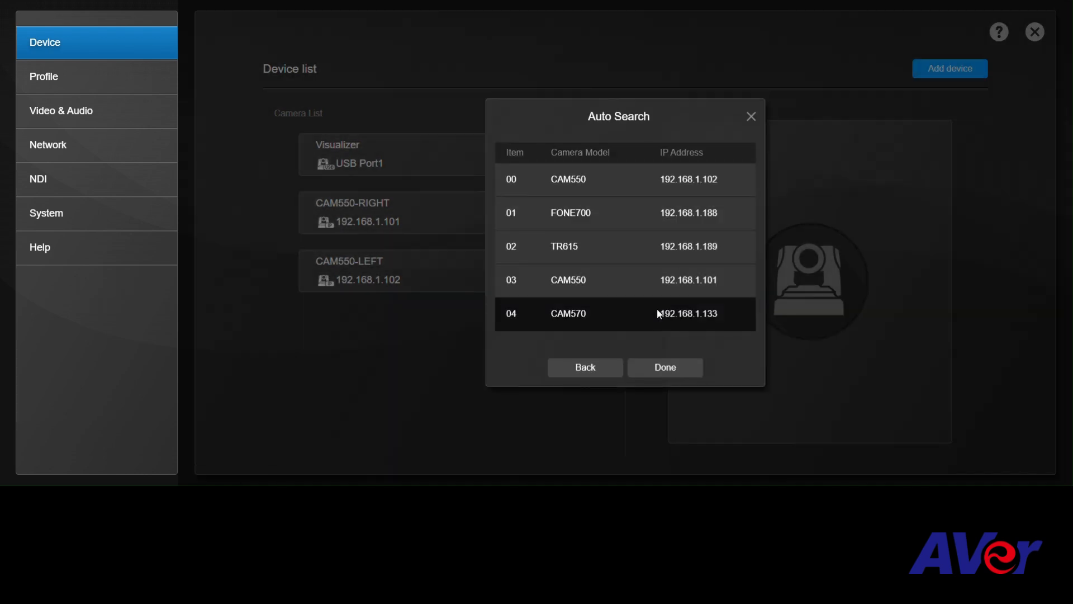
click(662, 371)
Enter the camera account and camera password for the CAM570 at 192.168.1.133.
click(556, 237)
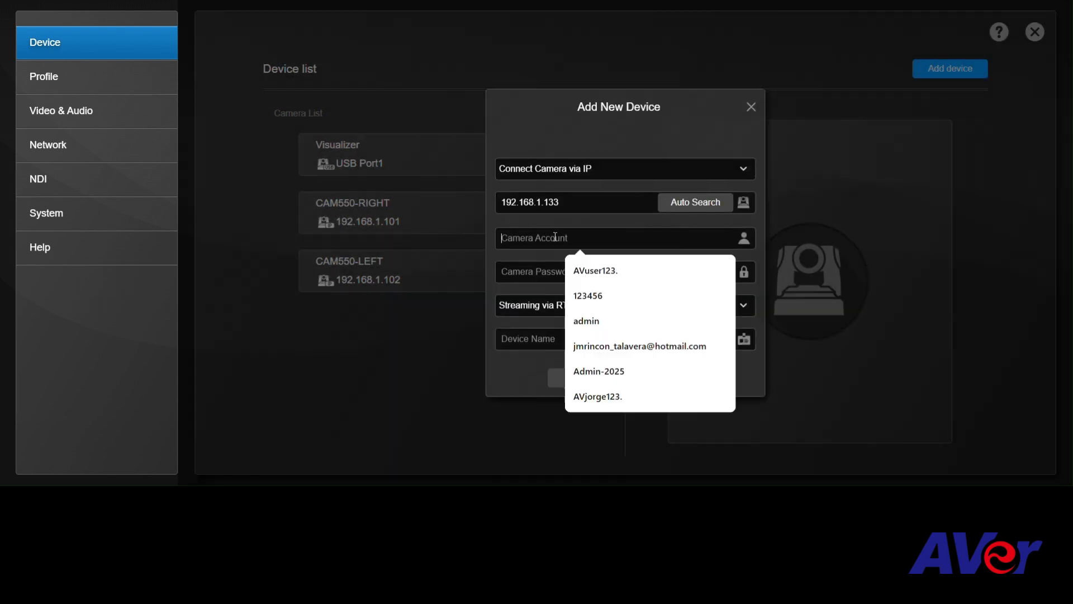
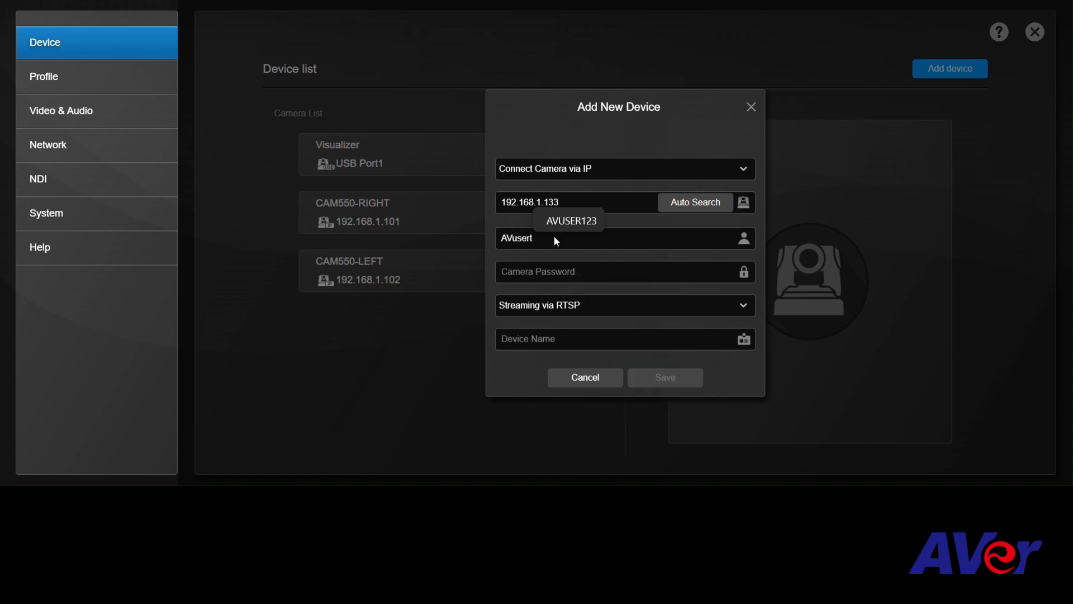
key(BackSpace)
key(Tab)
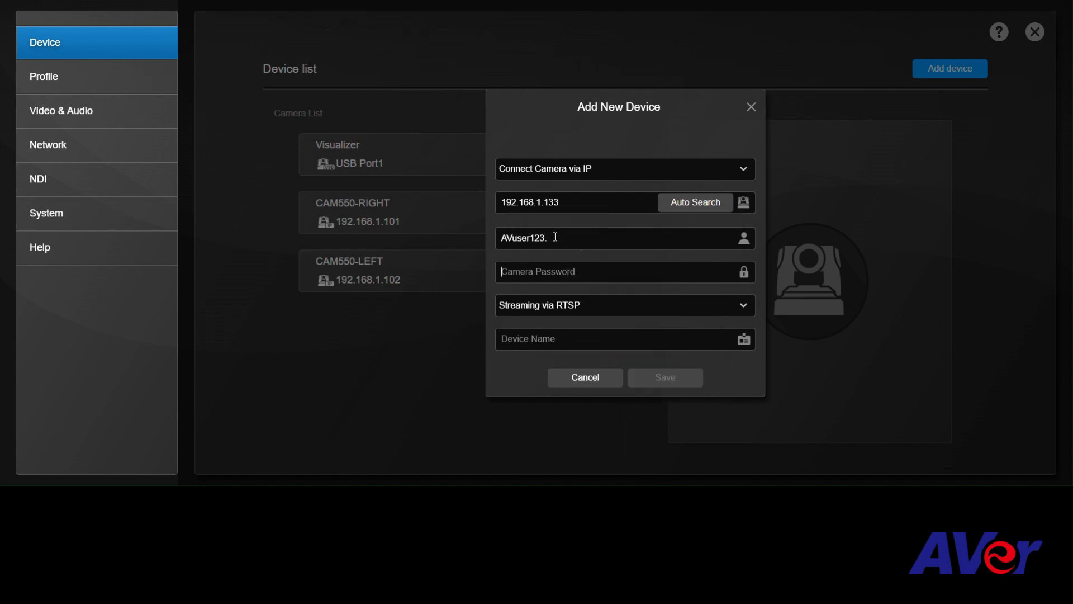
Name the device at 192.168.1.133 CAM570-CENTER, leaving RTSP streaming, and save it.
key(Tab)
key(Tab)
text(CAM5)
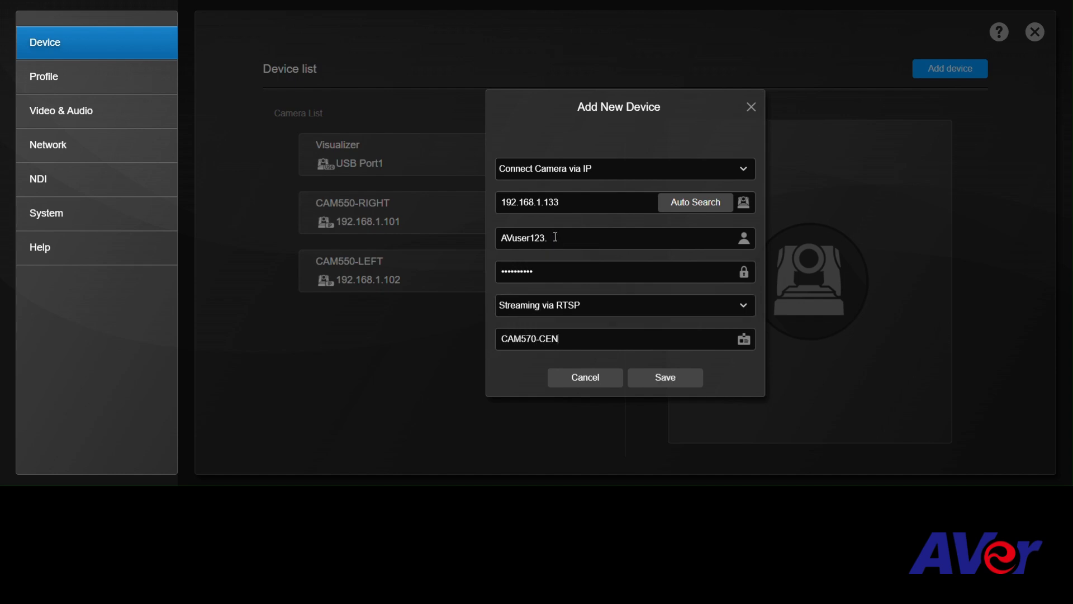
click(667, 377)
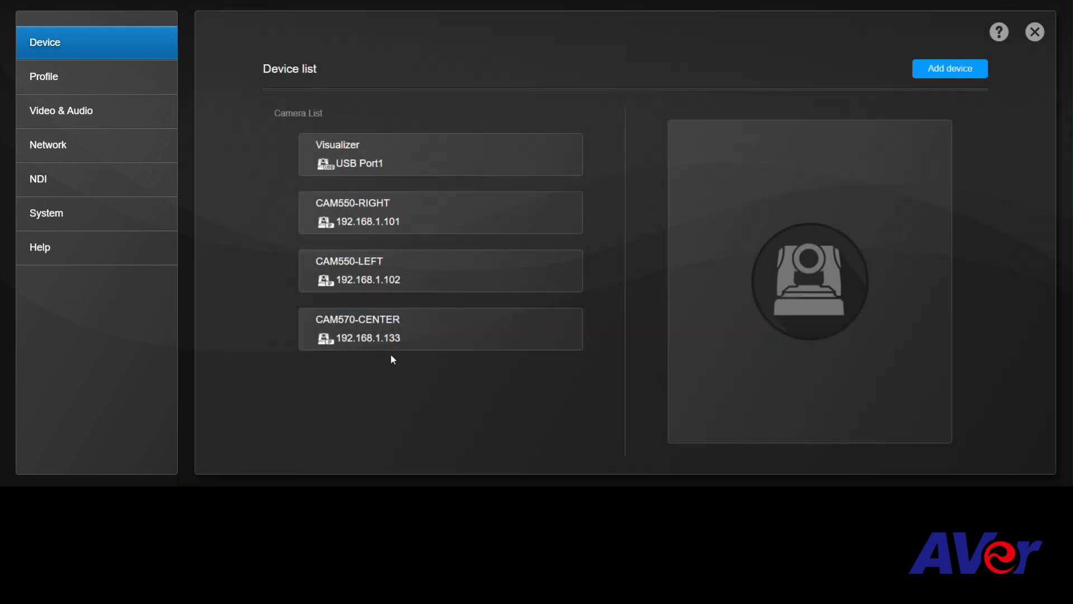
Turn on Live Mode and, in the four-view layout, assign Visualizer to the first and second views, CAM550-LEFT to the third and CAM570-CENTER to the fourth.
mouse_move(468, 347)
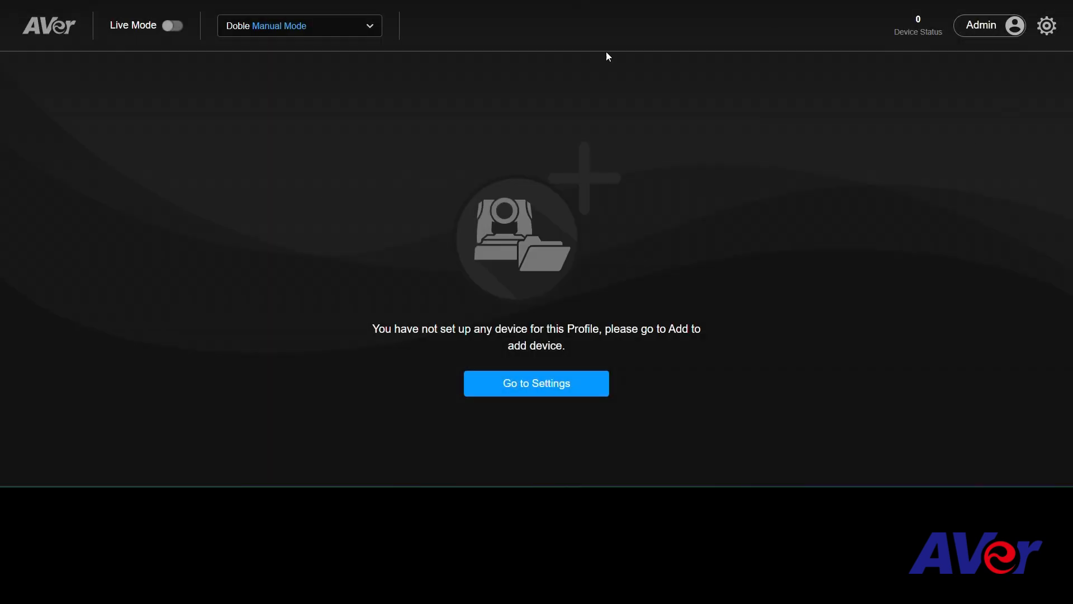
click(173, 27)
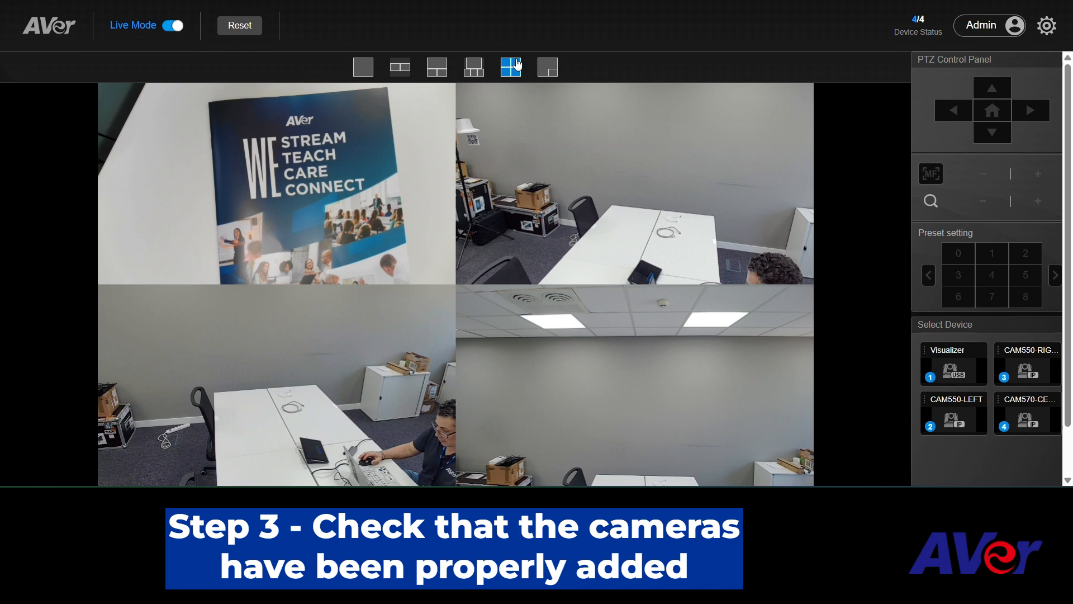
drag(946, 374, 742, 166)
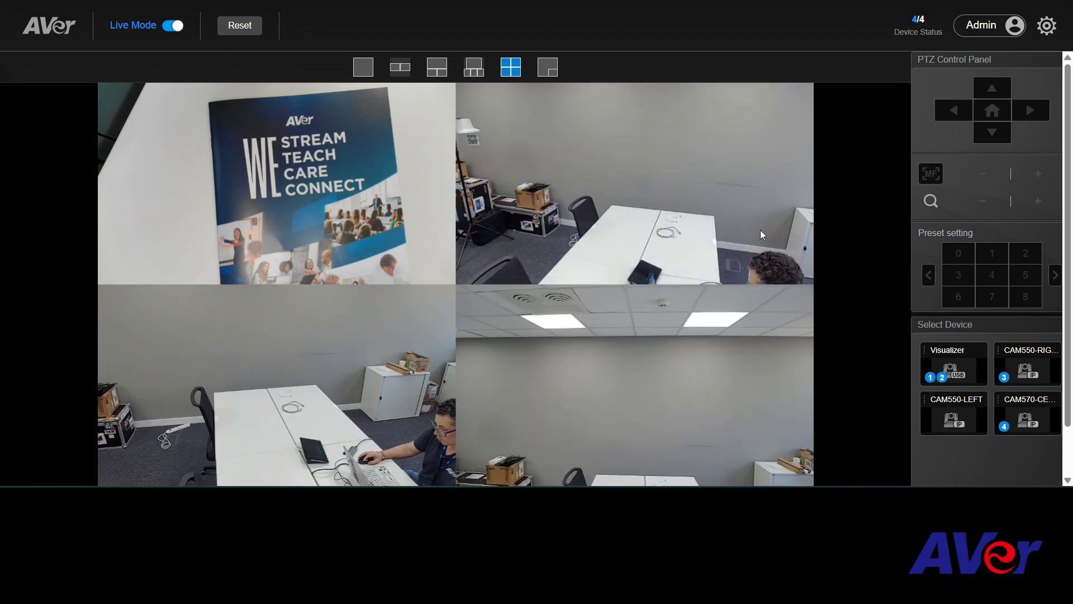
drag(947, 431, 344, 373)
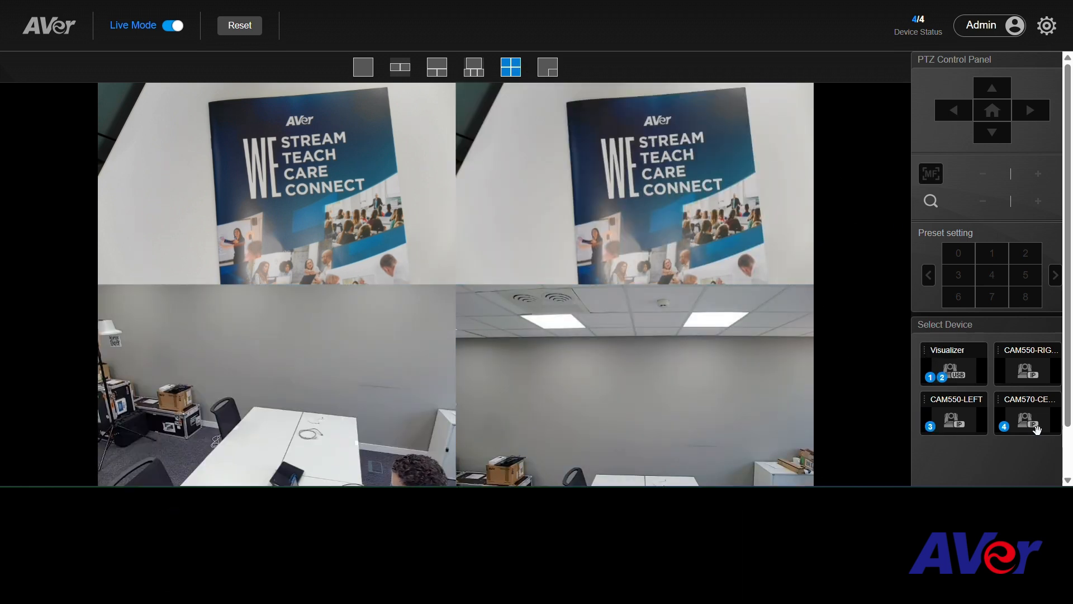
drag(1033, 425, 621, 428)
drag(957, 371, 894, 353)
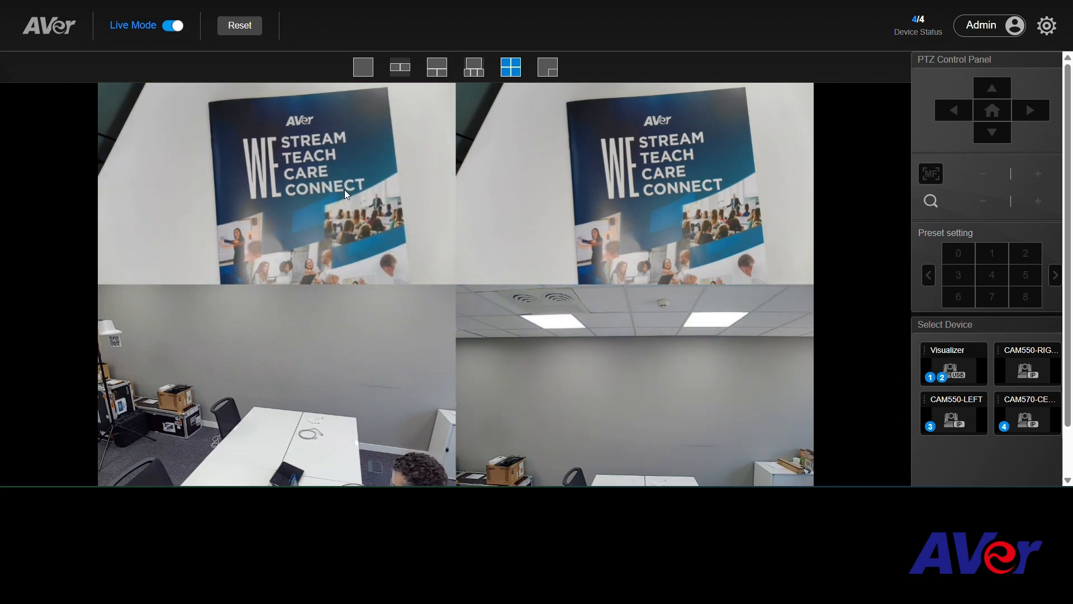
Switch to the two-view side-by-side layout and assign Visualizer to the first view and CAM550-LEFT to the second.
click(399, 67)
drag(955, 367, 212, 270)
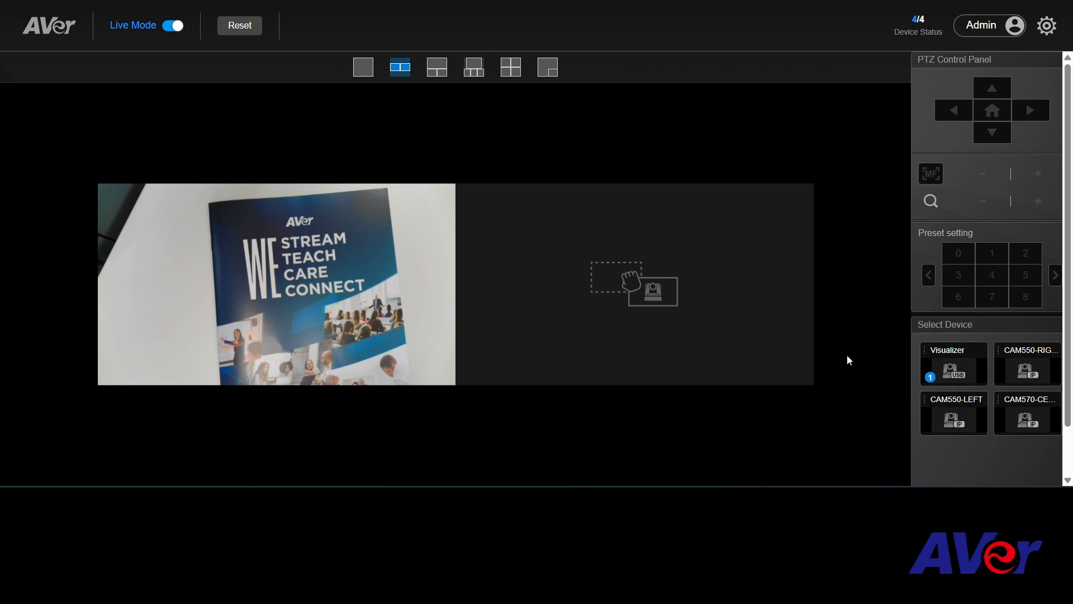
drag(953, 421, 660, 309)
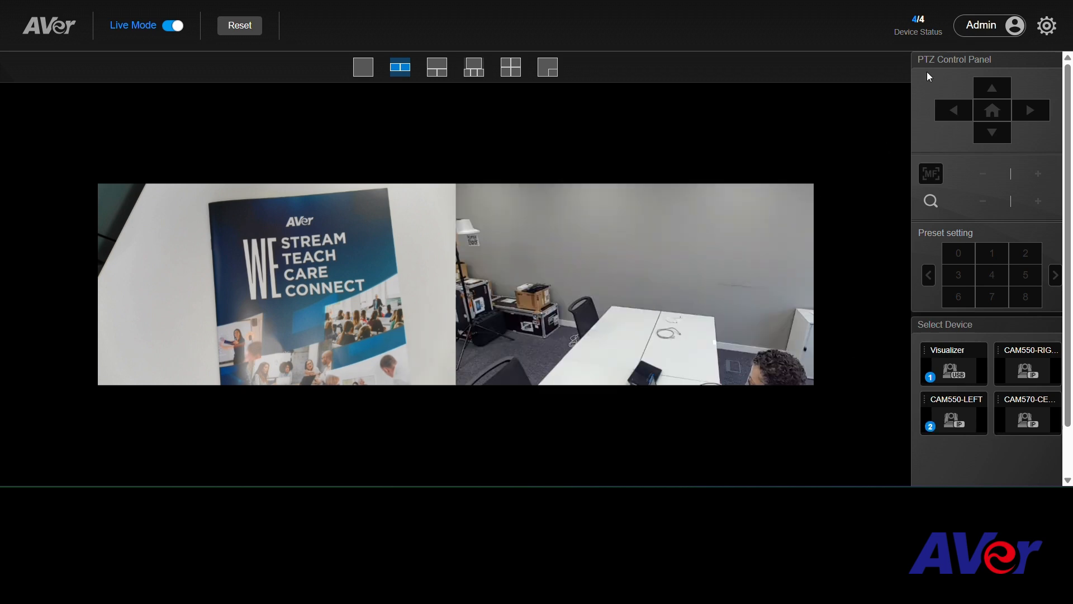
Pan CAM550-LEFT right and tilt it down to frame the person at the table, and turn off Live Mode.
click(1030, 112)
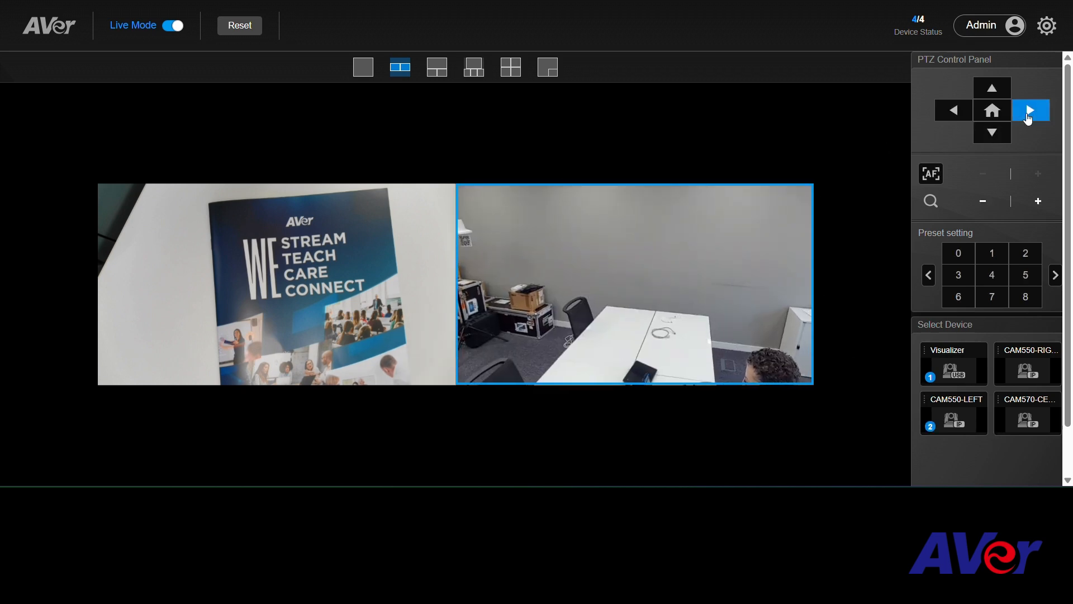
click(996, 140)
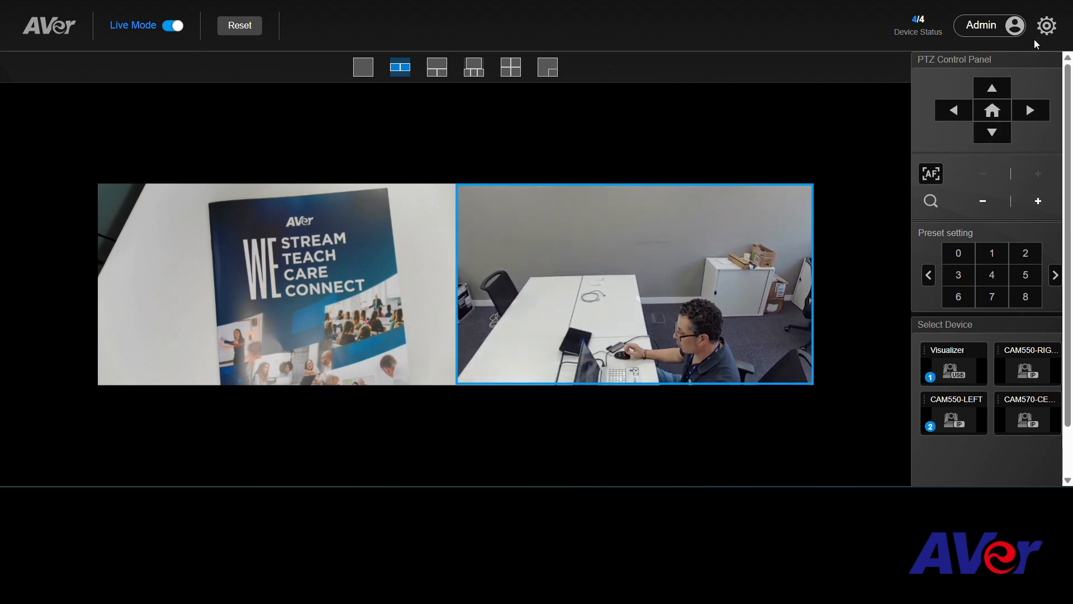
click(173, 25)
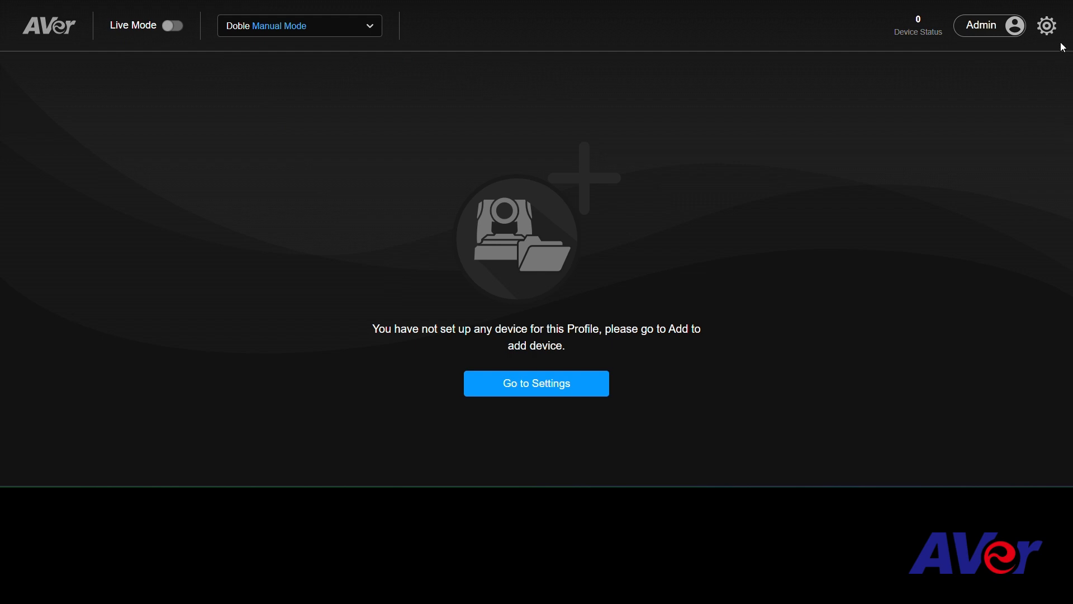
Open the profile settings and rename the Doble profile as Triple.
click(1049, 27)
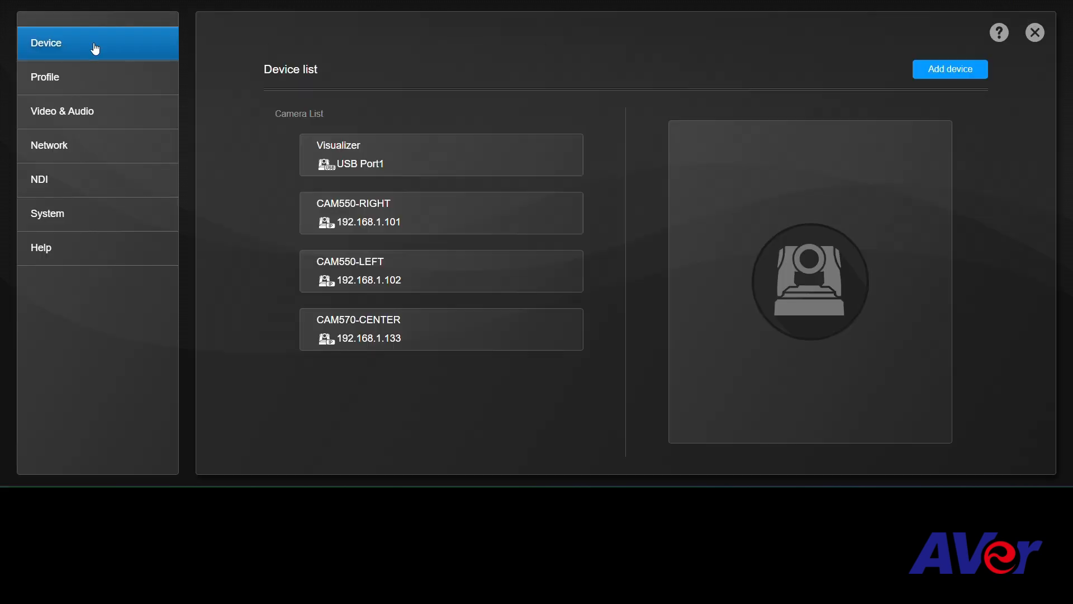
click(75, 90)
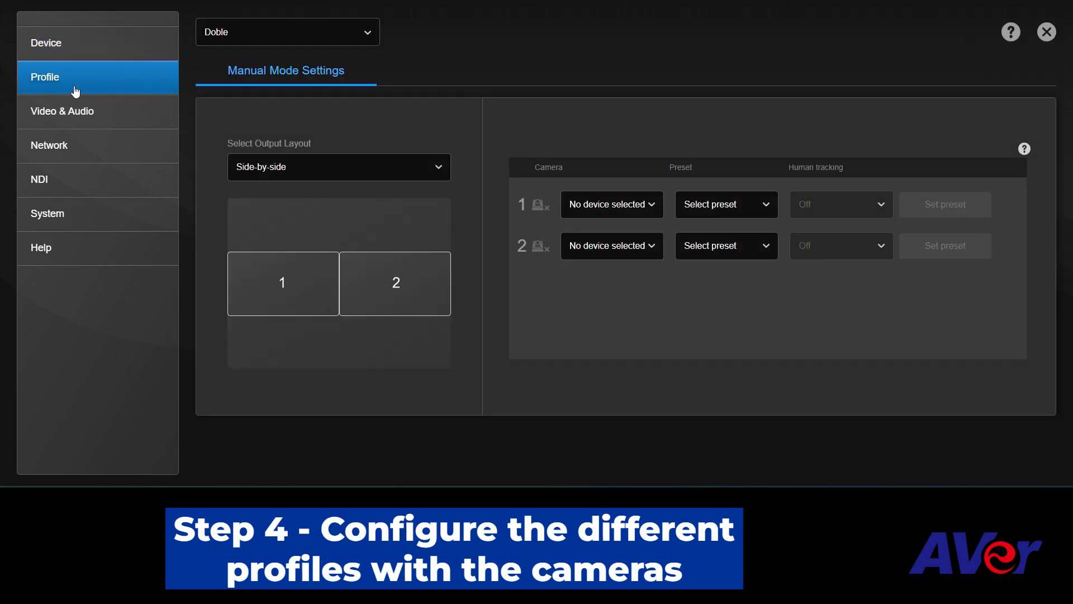
click(327, 41)
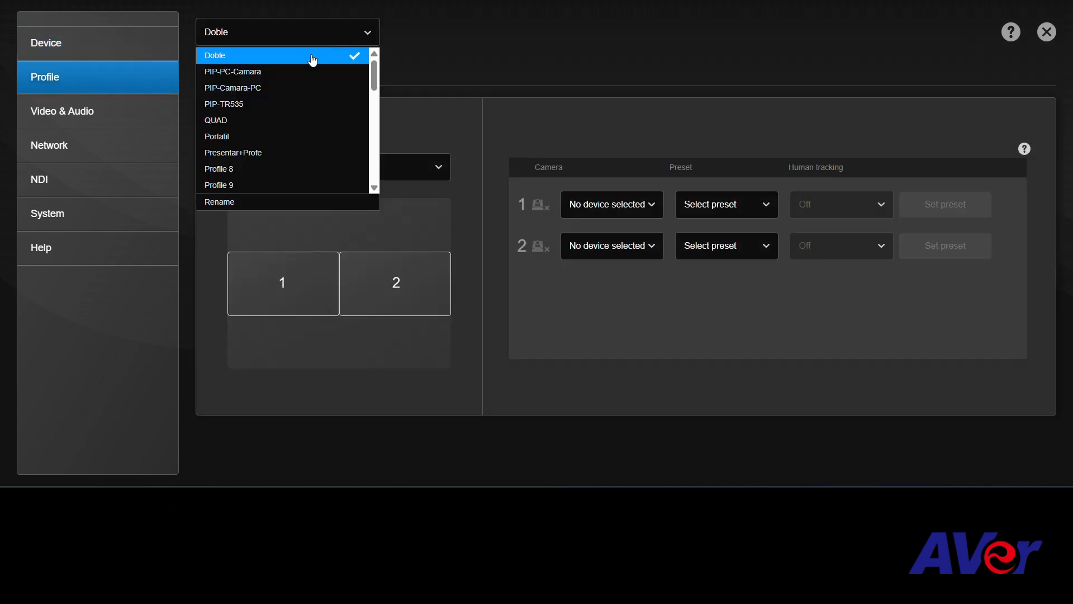
click(224, 202)
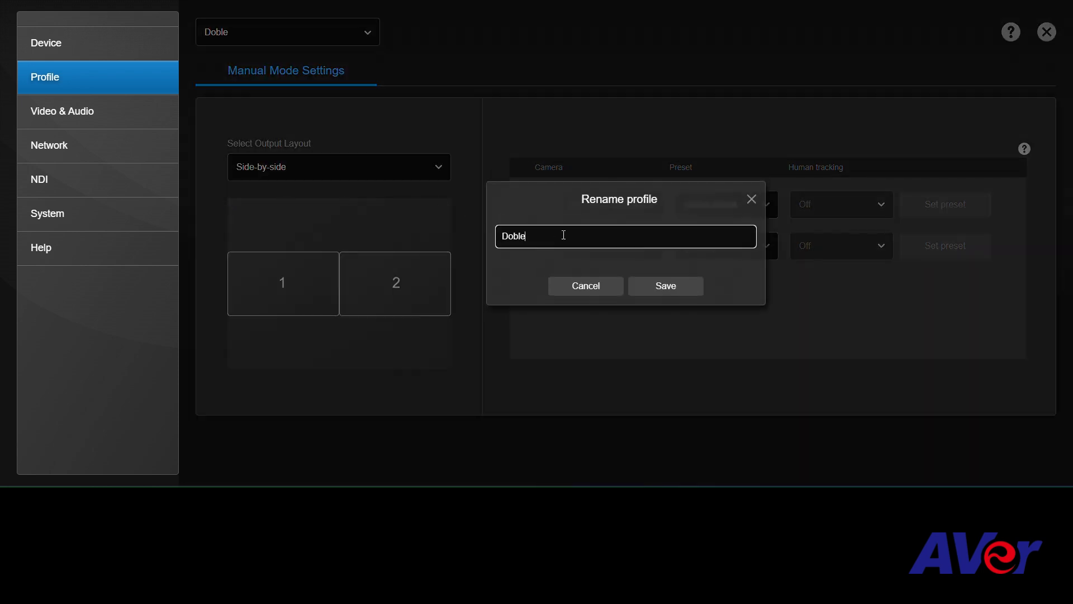
drag(563, 235, 437, 233)
text(Tripe)
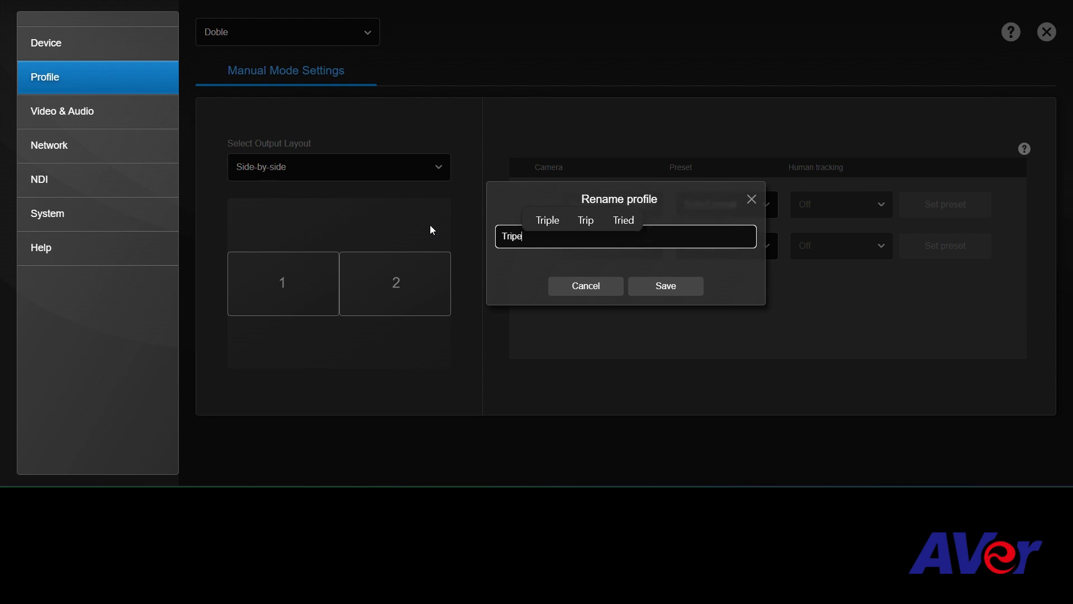
key(BackSpace)
text(le)
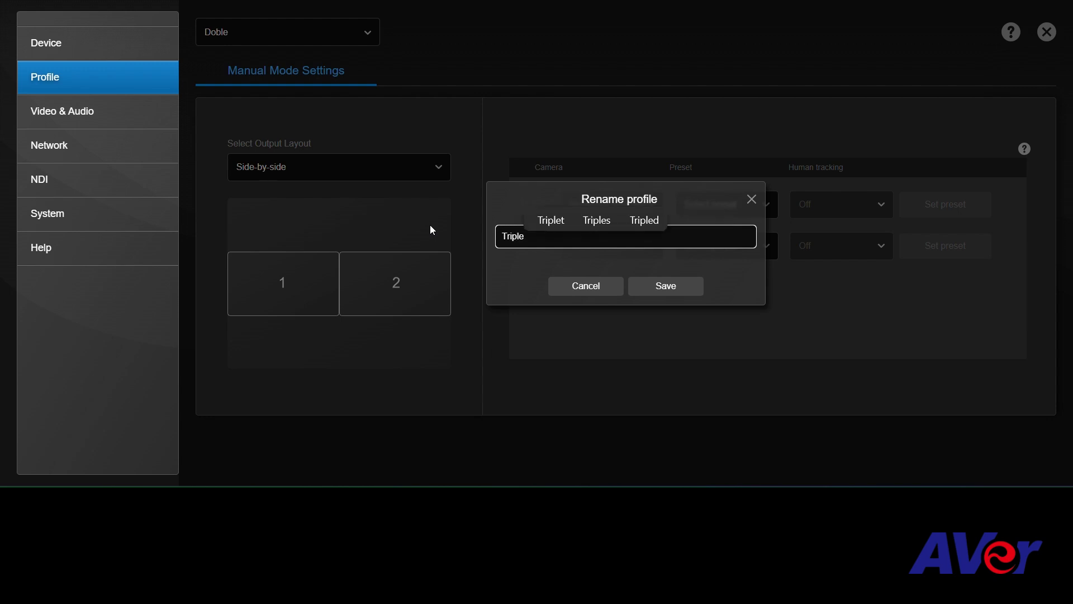
click(671, 287)
Set the Triple profile's output layout to Main Speaker (3-inputs) and assign CAM570-CENTER, CAM550-RIGHT and CAM550-LEFT to views 1, 2 and 3.
click(373, 172)
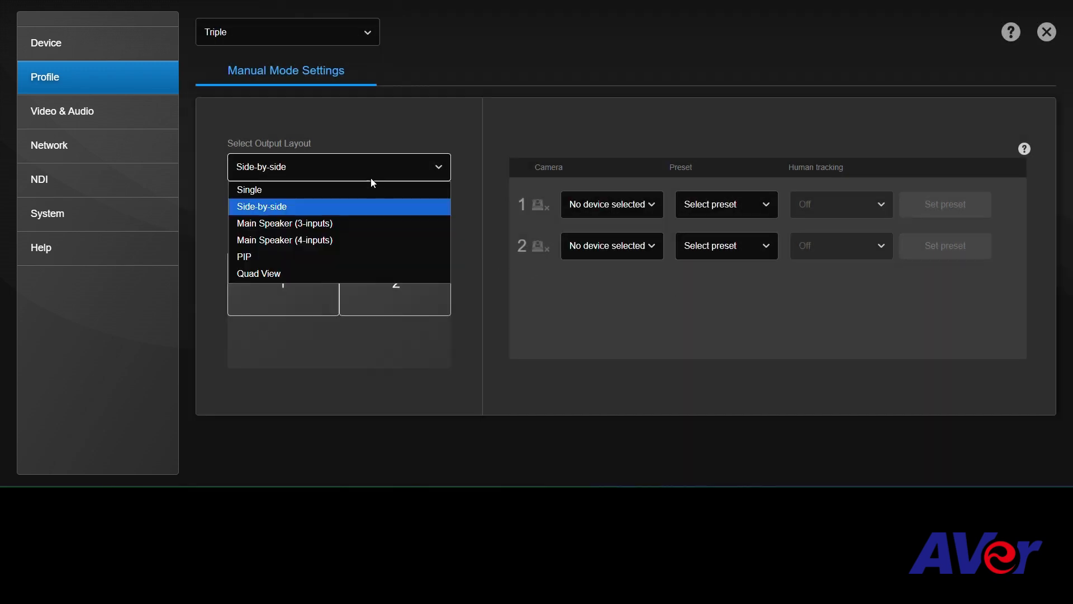
click(332, 223)
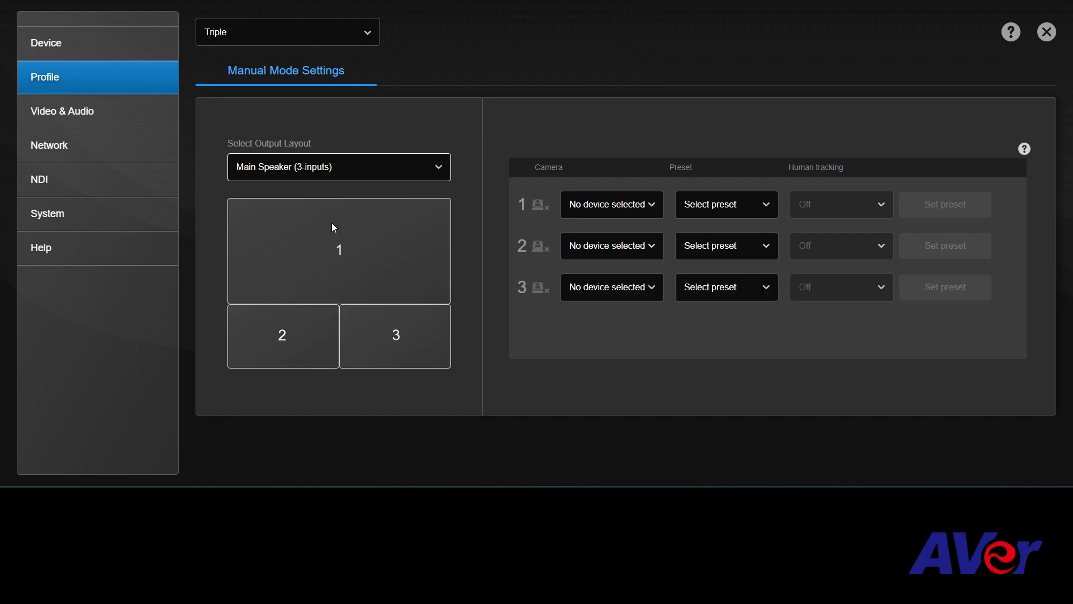
click(656, 206)
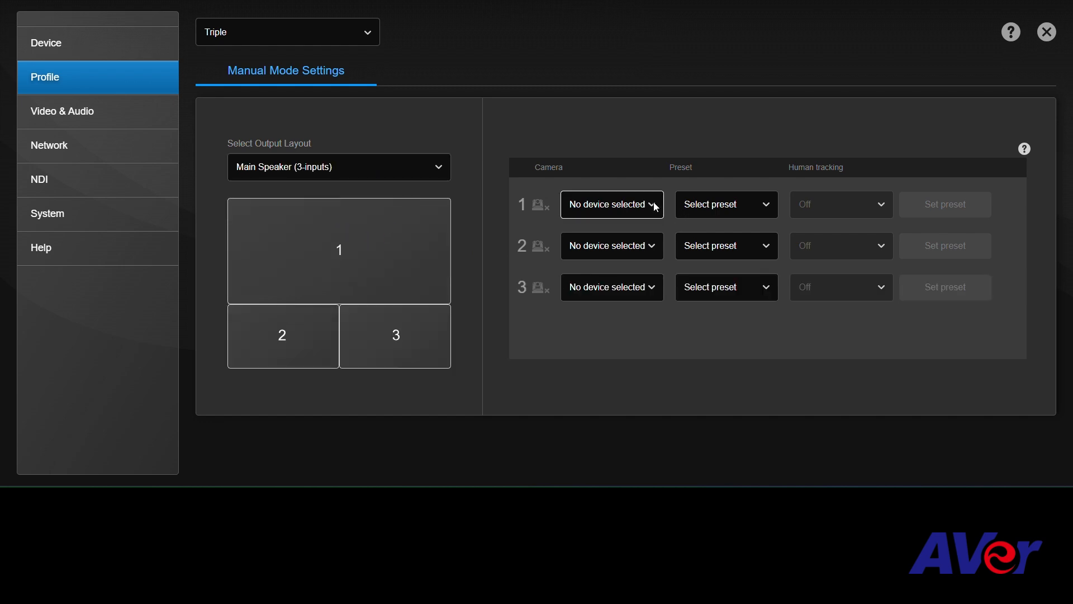
click(656, 205)
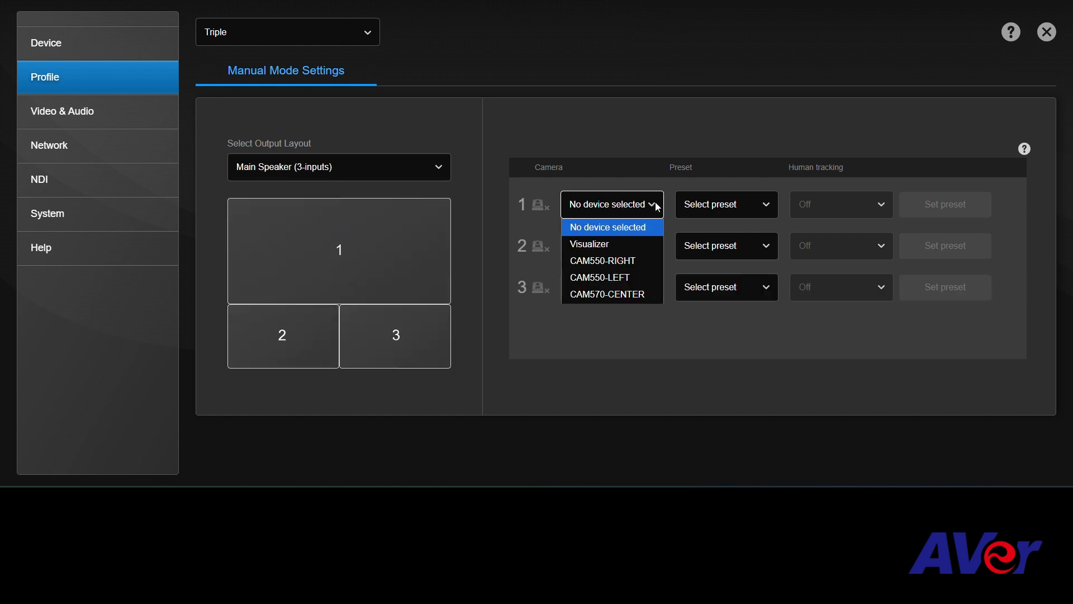
click(644, 294)
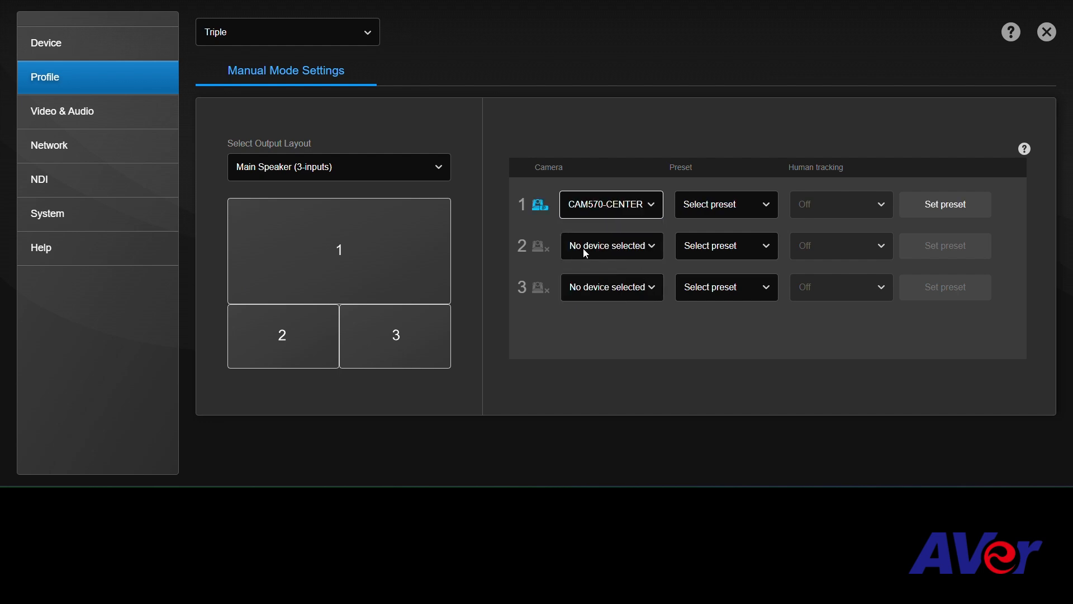
click(598, 249)
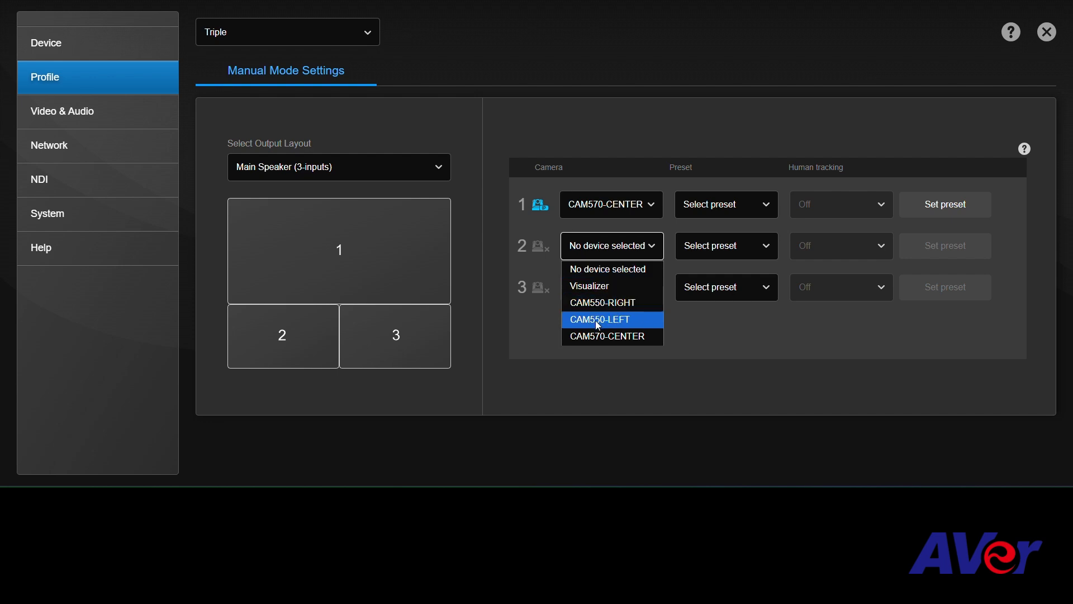
click(605, 303)
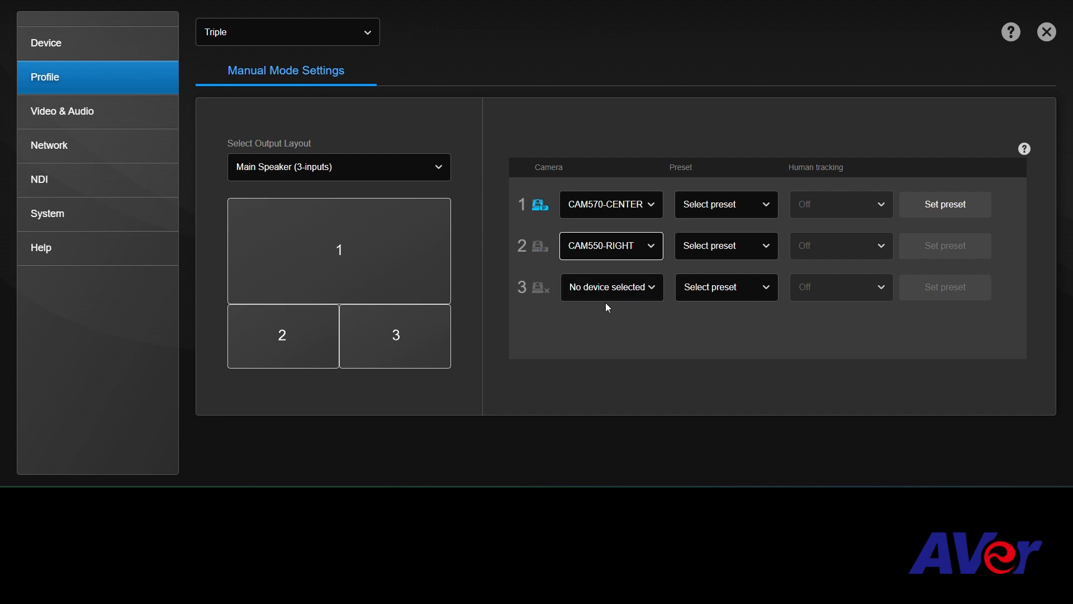
click(606, 291)
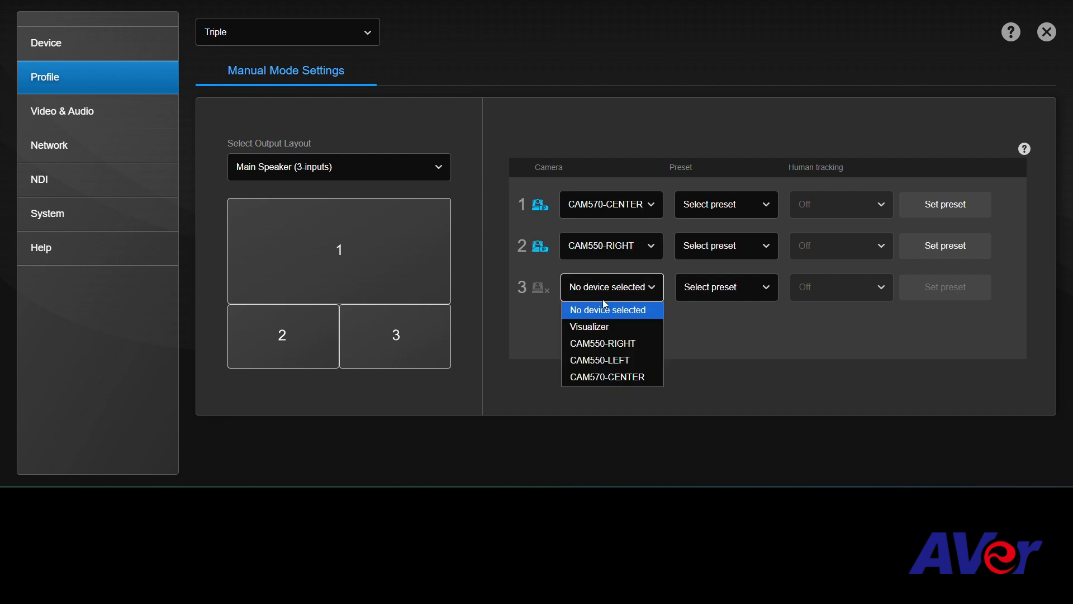
click(609, 359)
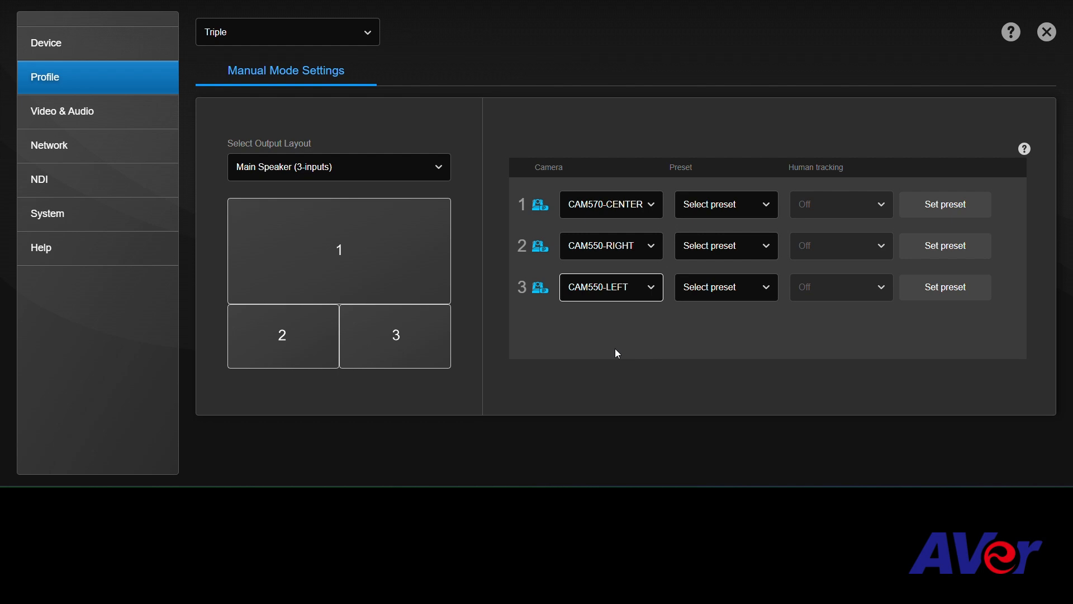
Open the preset setup for CAM570-CENTER, tilt the camera down and select preset 1.
click(766, 204)
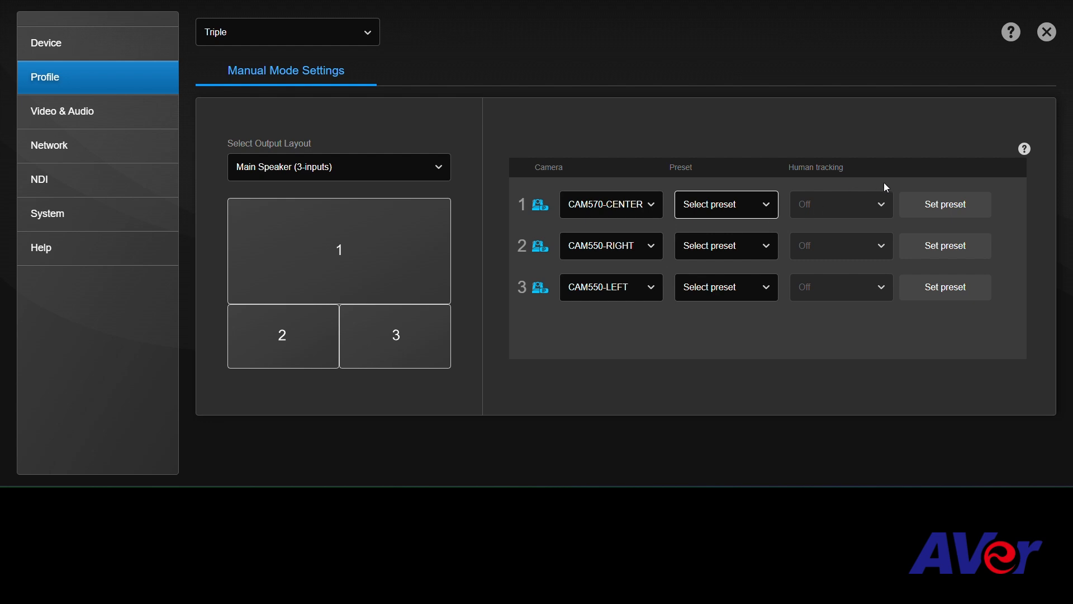
click(918, 201)
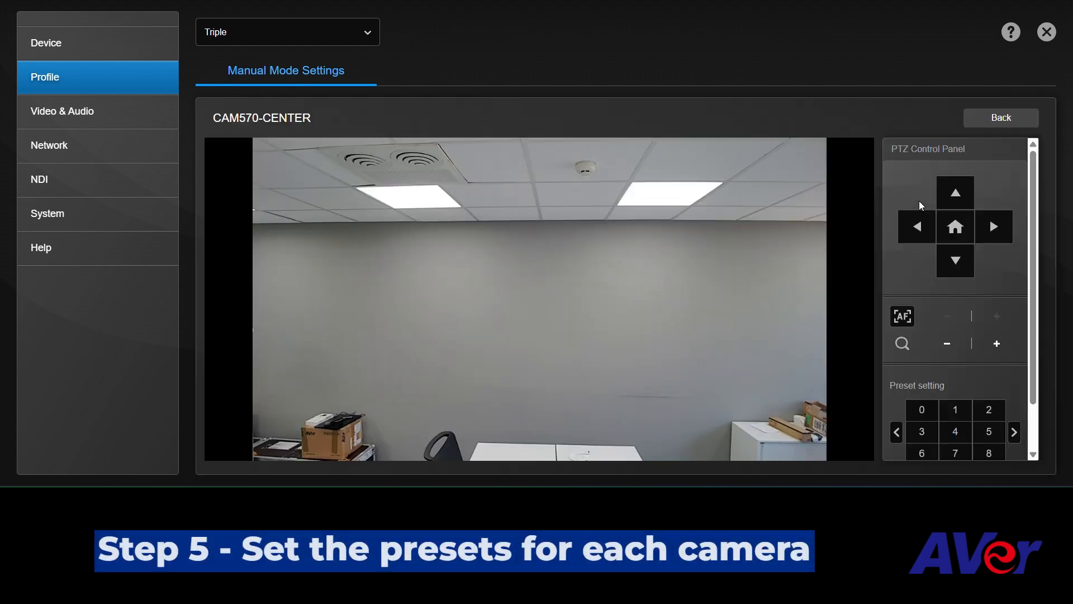
click(955, 271)
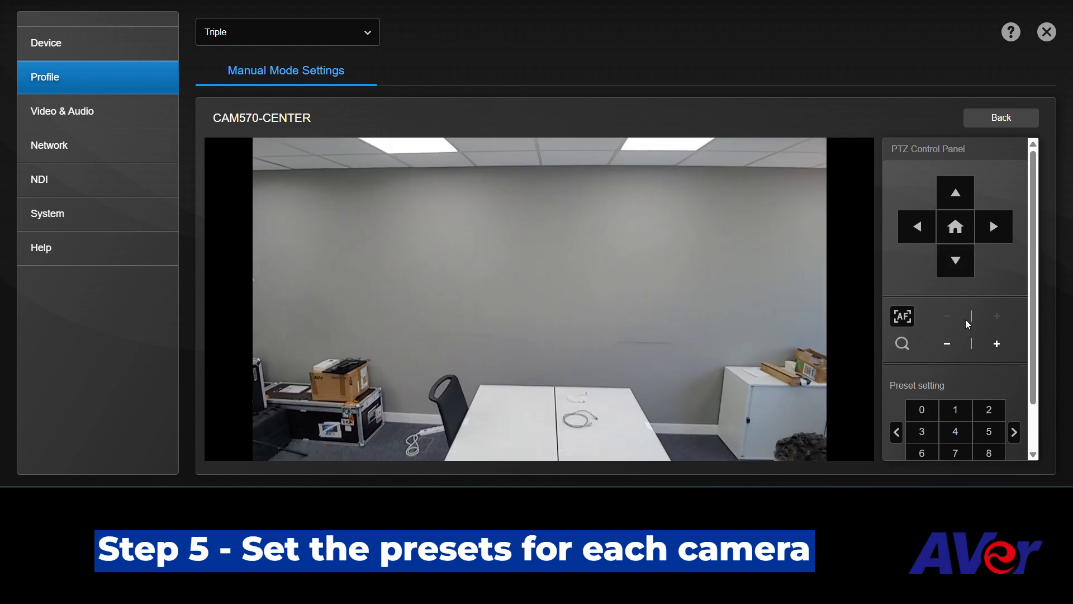
click(957, 411)
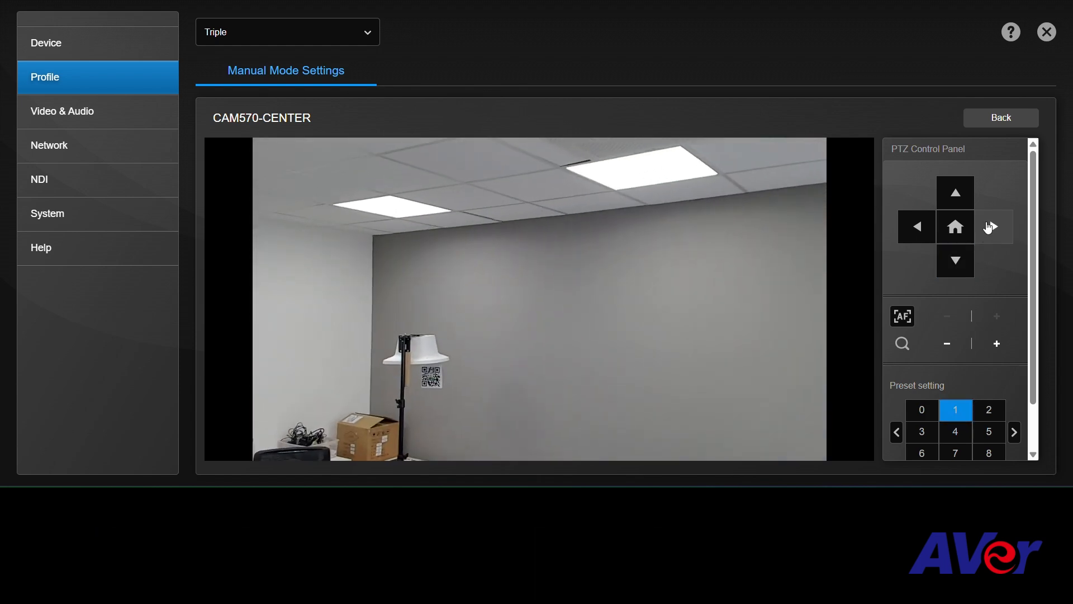
Pan CAM570-CENTER right and tilt it down until it points at the white tables.
click(999, 231)
click(956, 263)
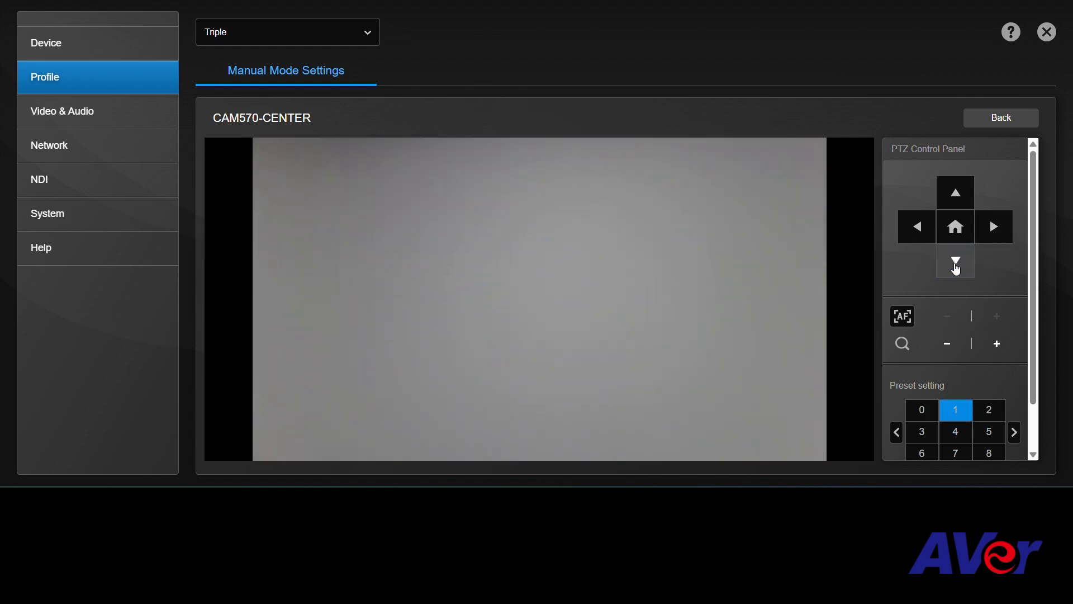
click(956, 263)
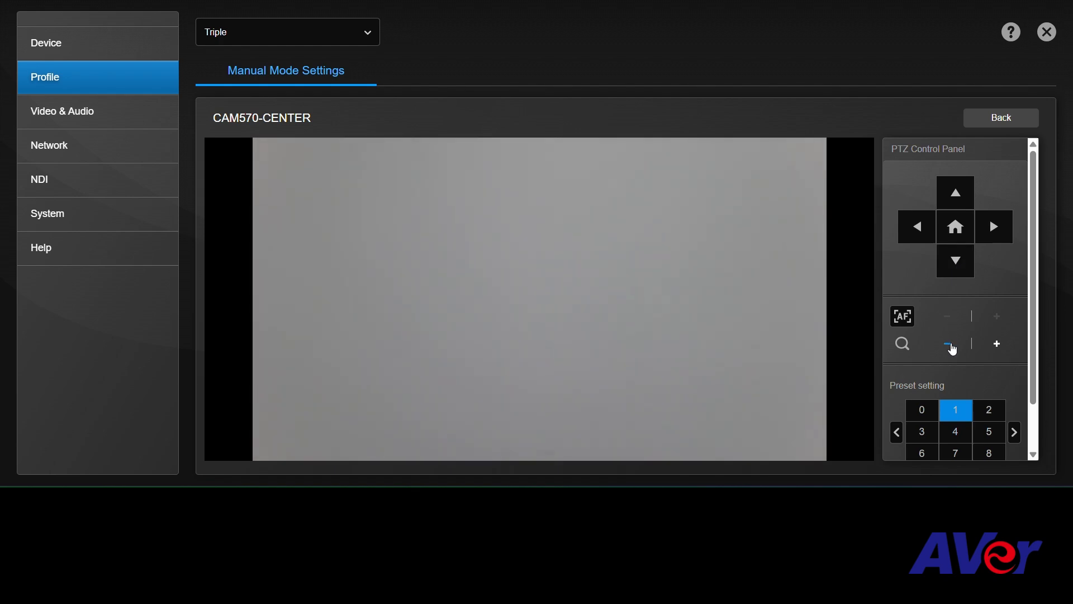
click(954, 264)
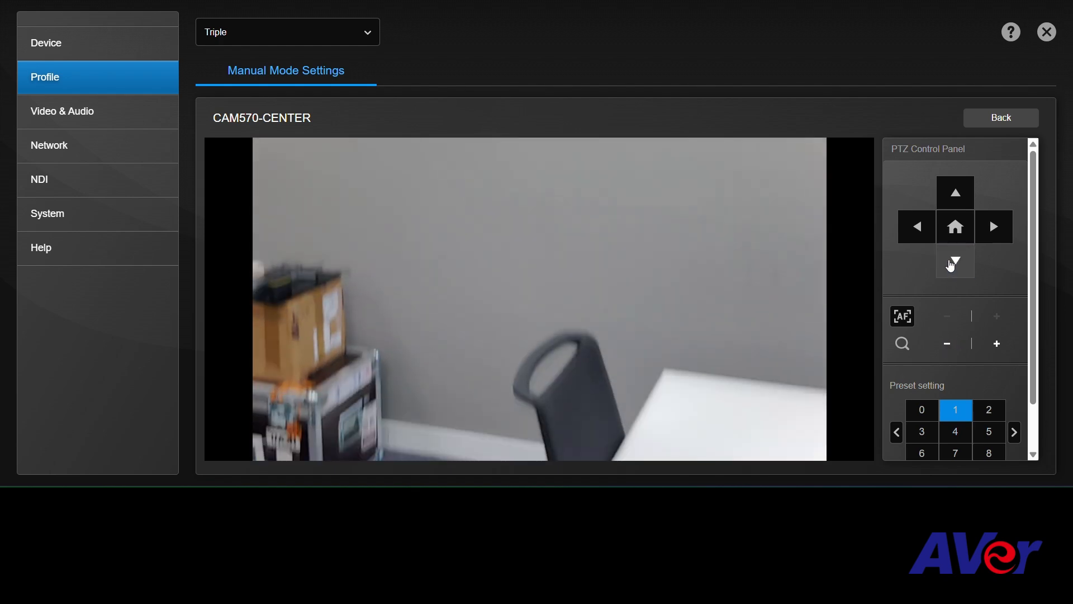
click(998, 227)
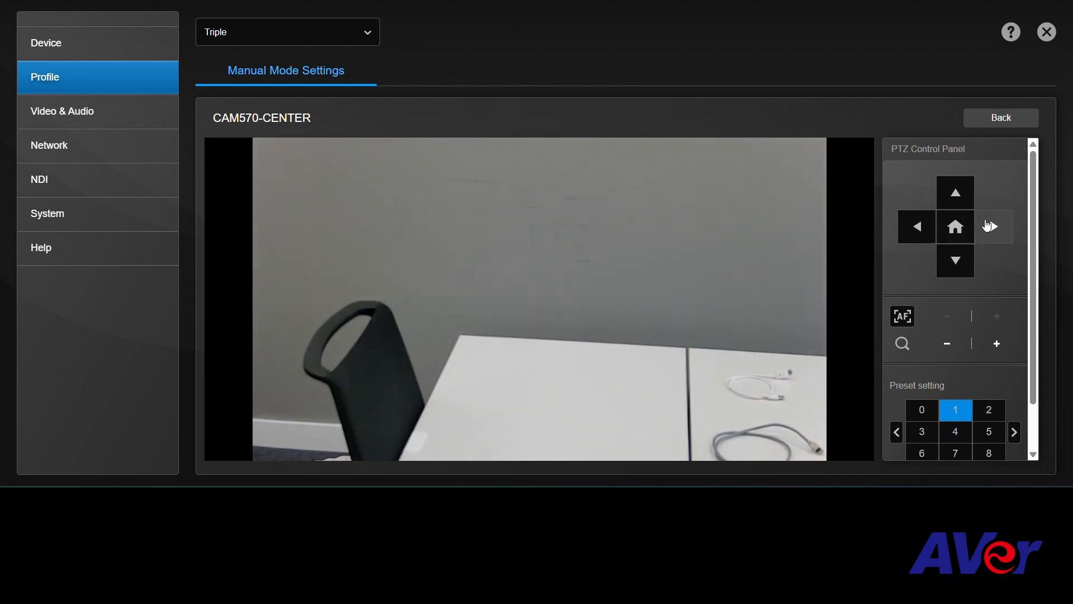
click(989, 226)
click(993, 227)
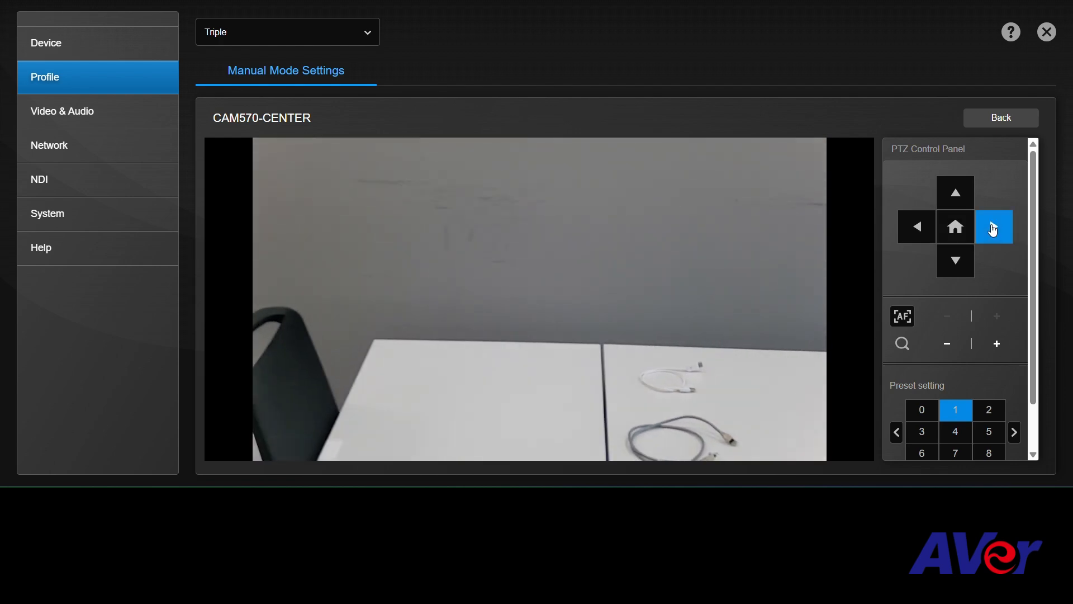
Adjust CAM570-CENTER's zoom, tilt and pan until the wall fills the picture, with the white tables' edges along its bottom.
click(949, 343)
click(952, 199)
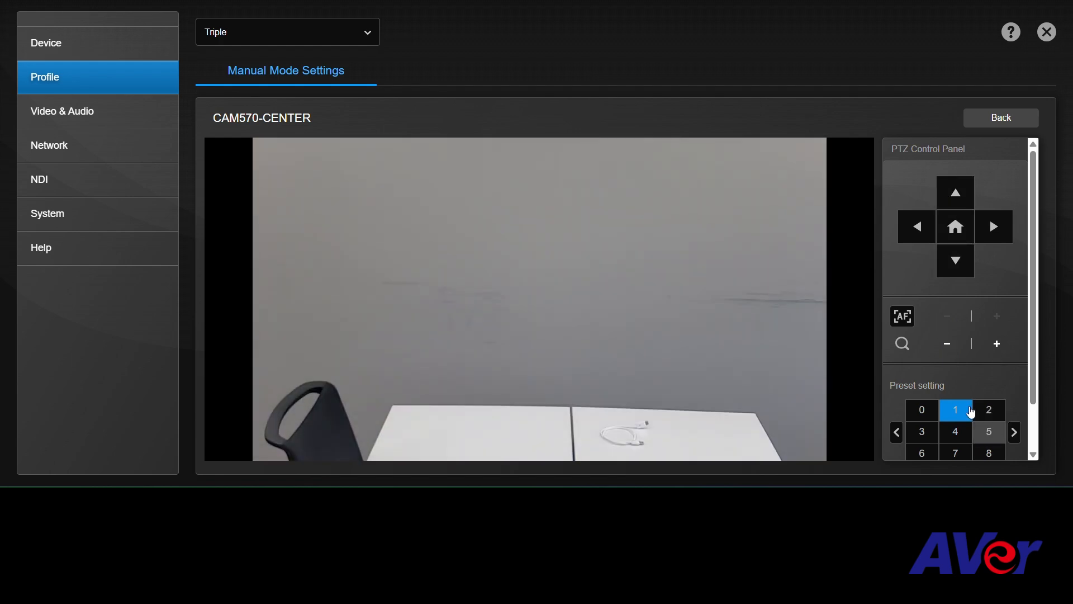
click(997, 343)
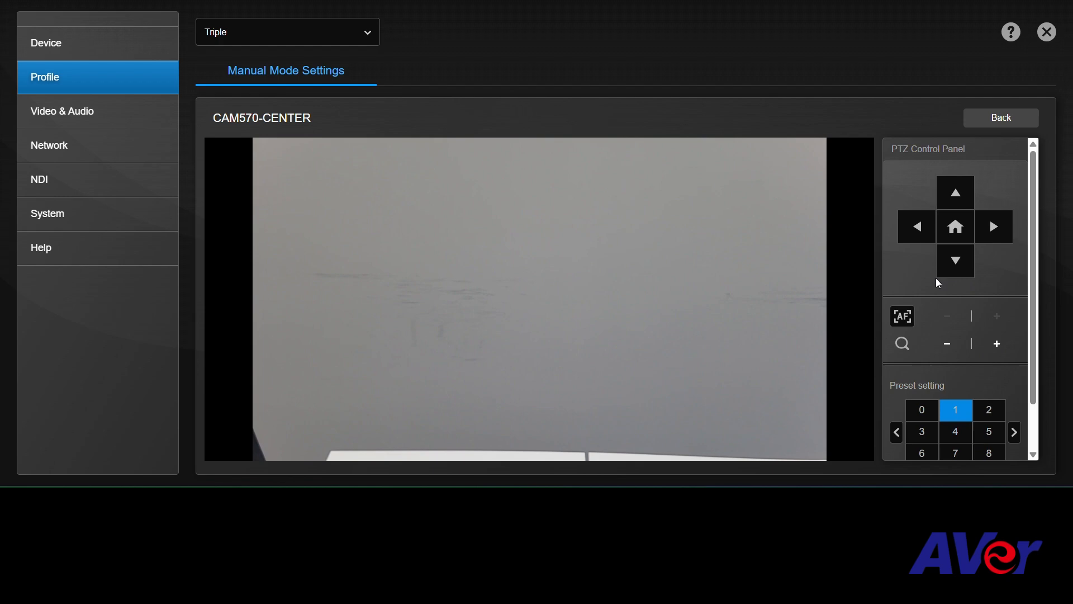
click(955, 265)
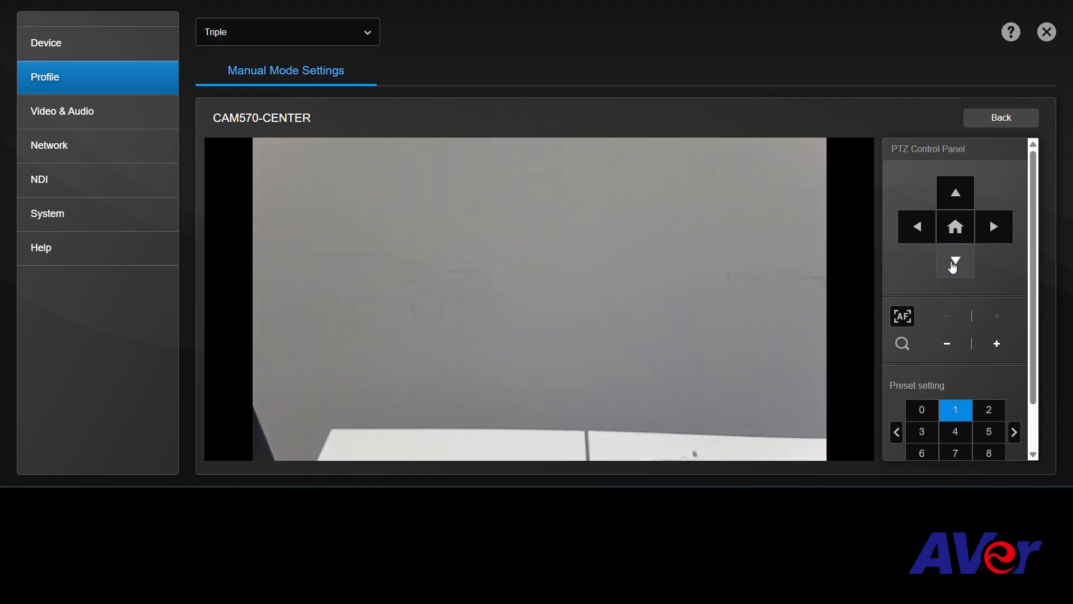
click(994, 236)
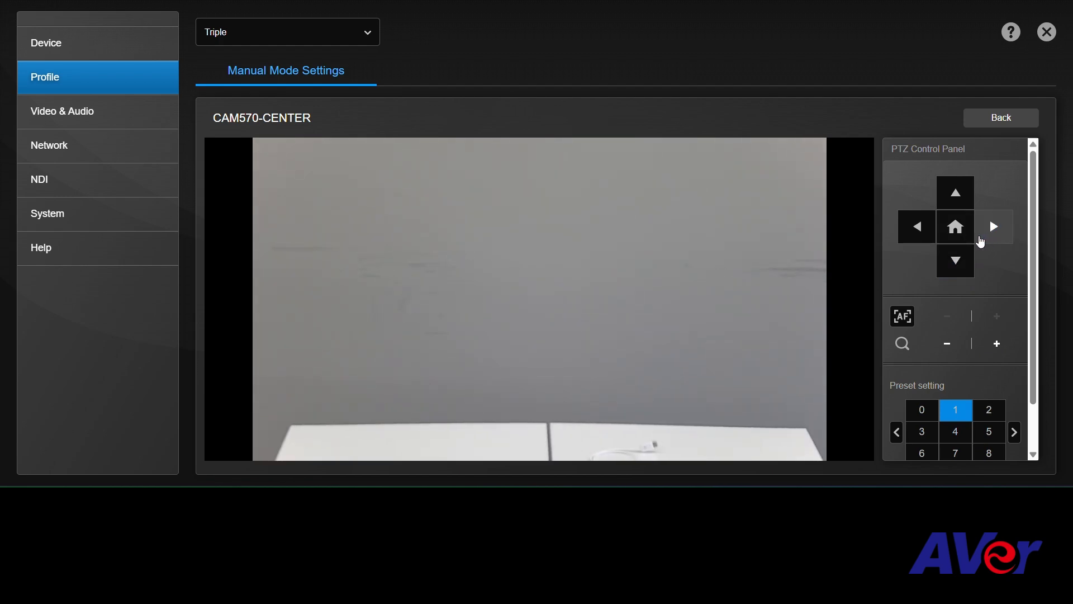
Set CAM570-CENTER's focus mode to AF and save the current framing as preset 1.
scroll(1038, 316, down, 1)
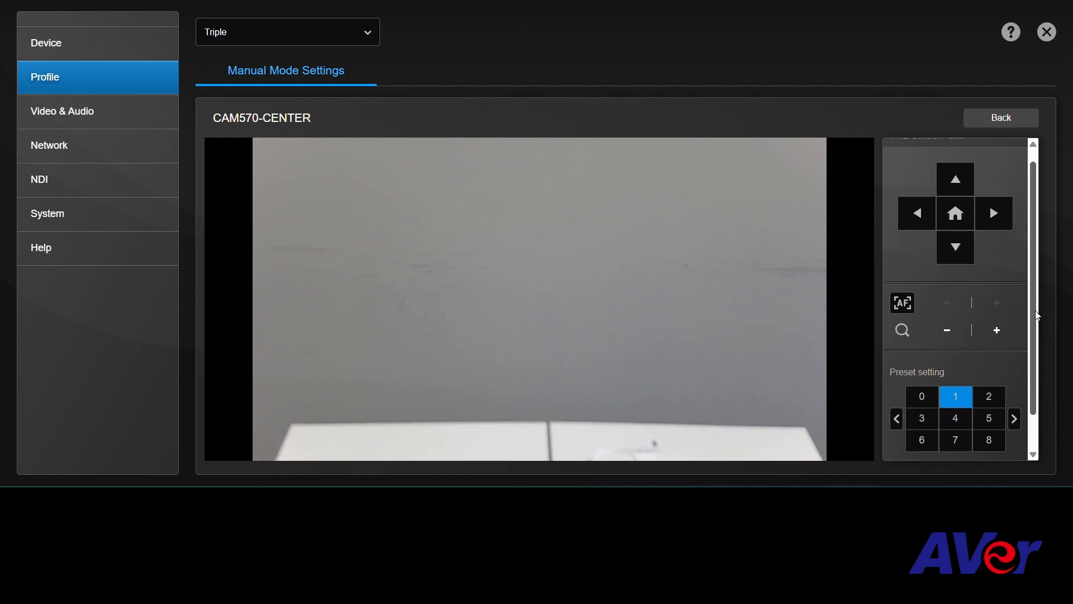
scroll(1038, 316, down, 3)
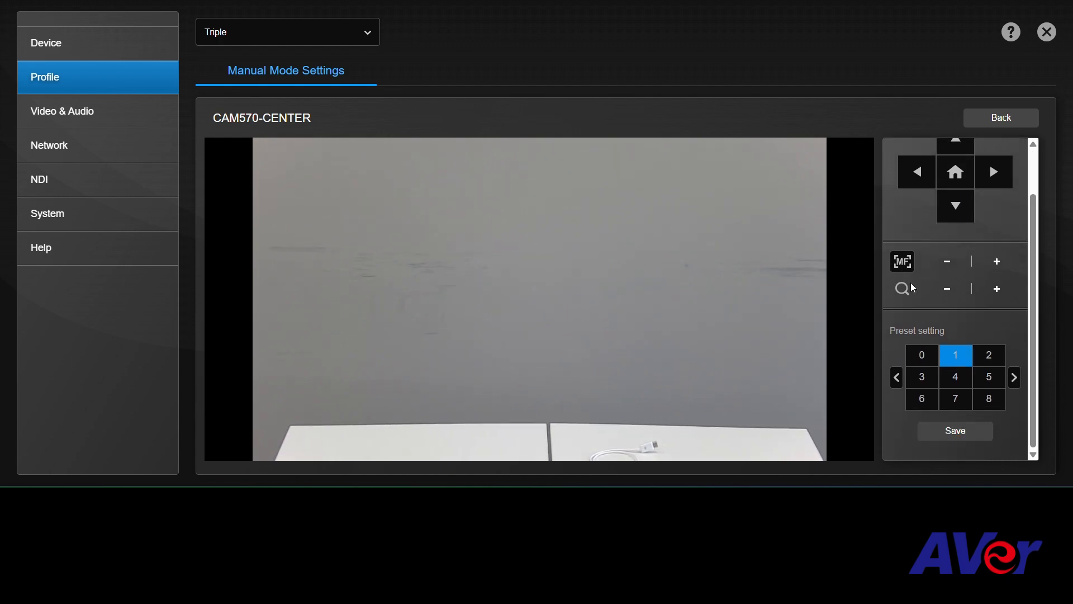
click(907, 268)
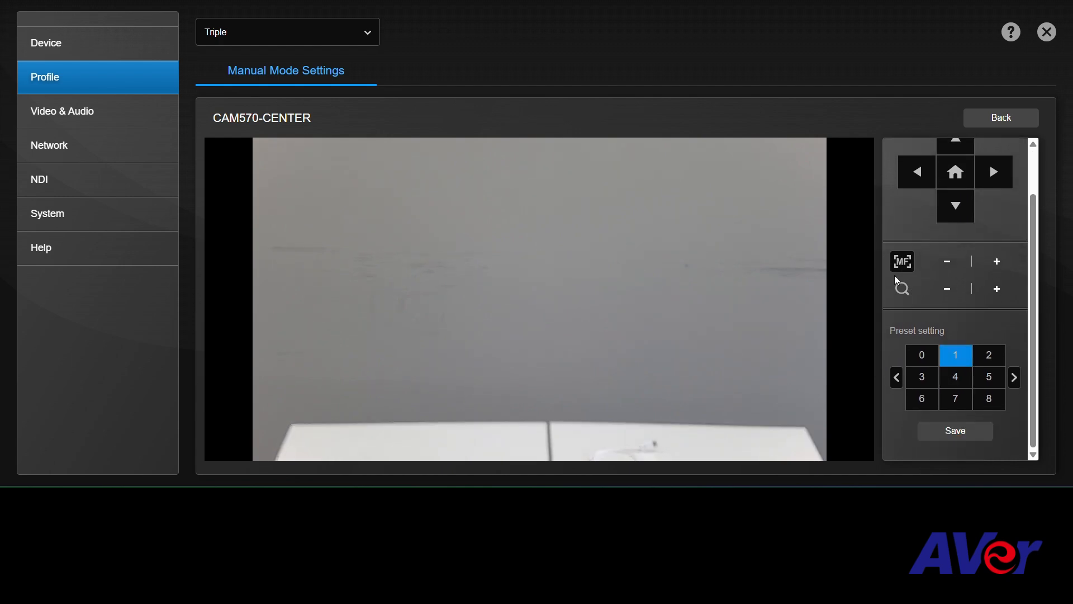
click(978, 440)
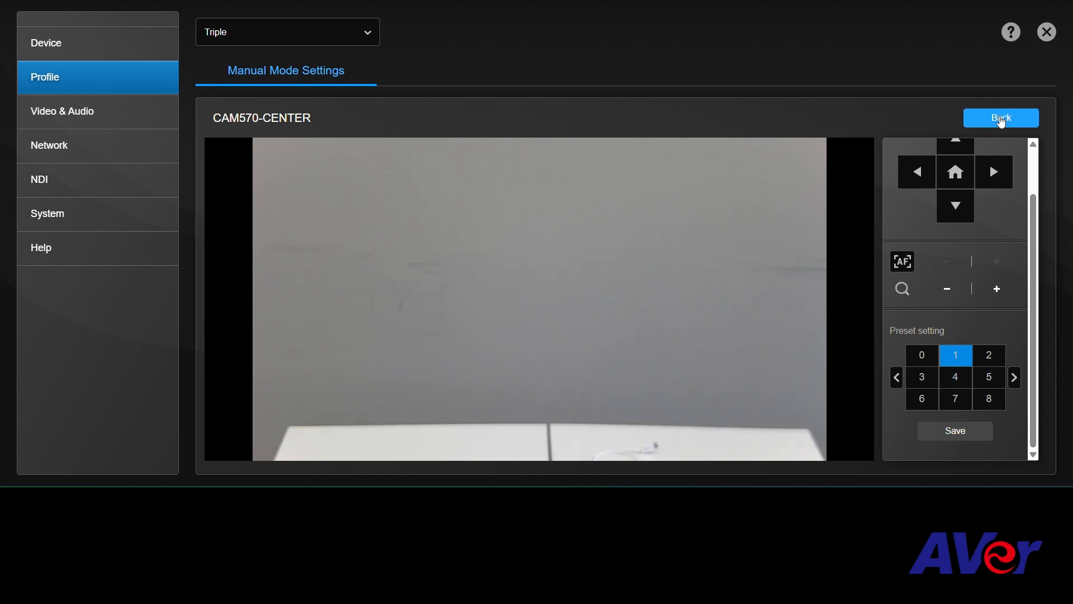
Return to the Triple profile's camera list and assign Preset 1 to CAM570-CENTER.
click(998, 118)
click(763, 213)
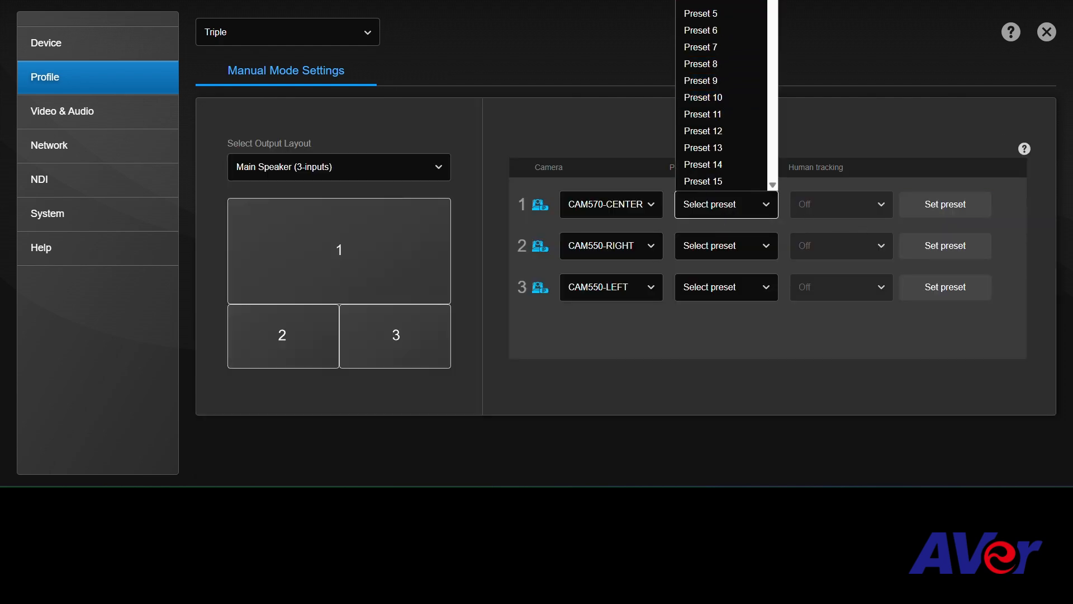
click(719, 0)
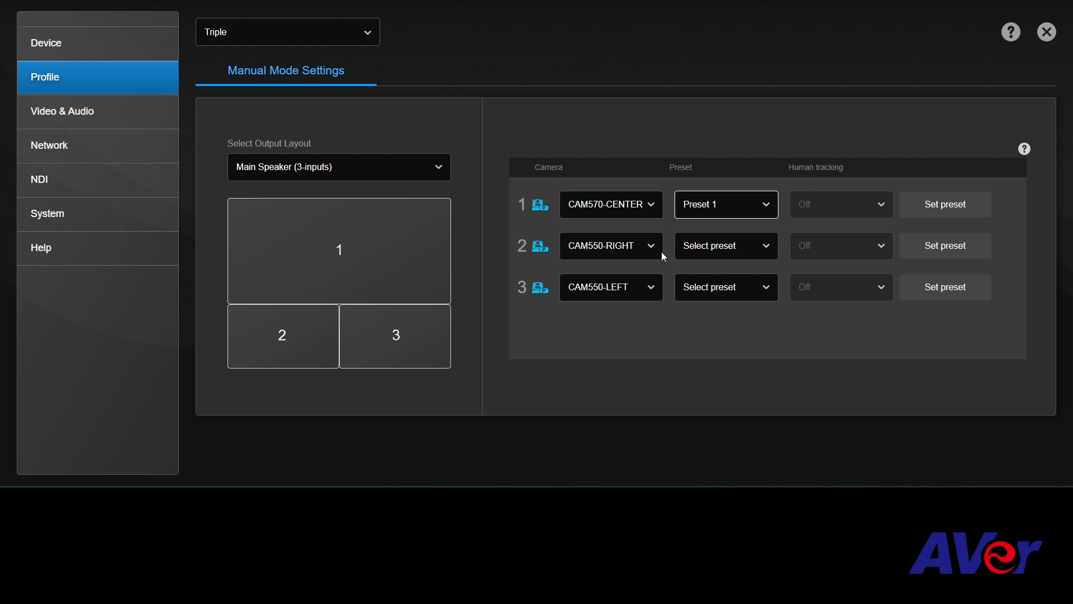
Open the preset setup for CAM550-RIGHT, select preset 1 and aim the camera down and right toward the seated man.
click(925, 246)
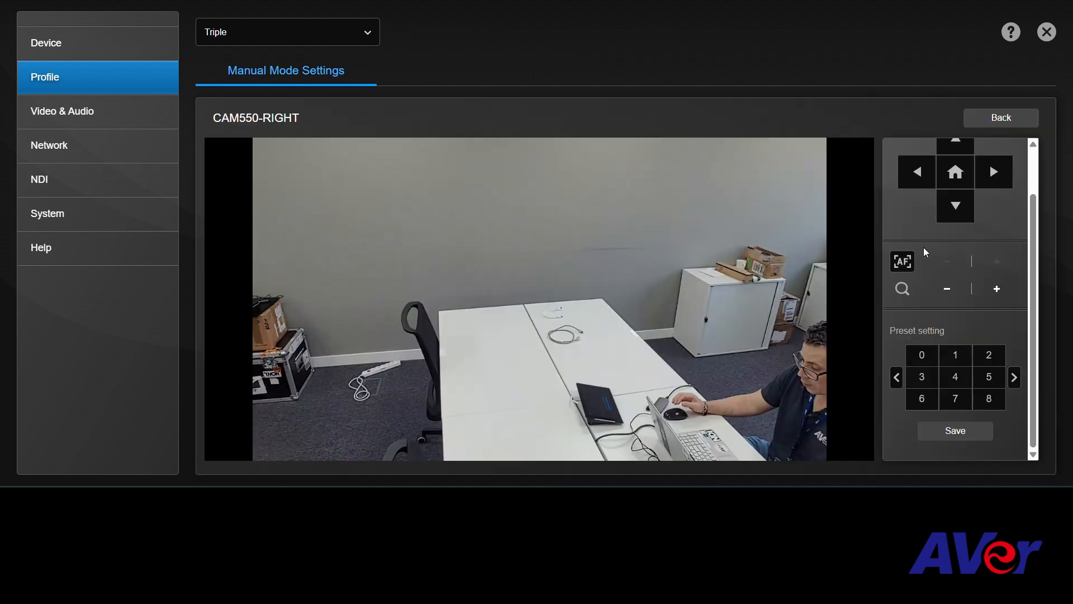
click(958, 354)
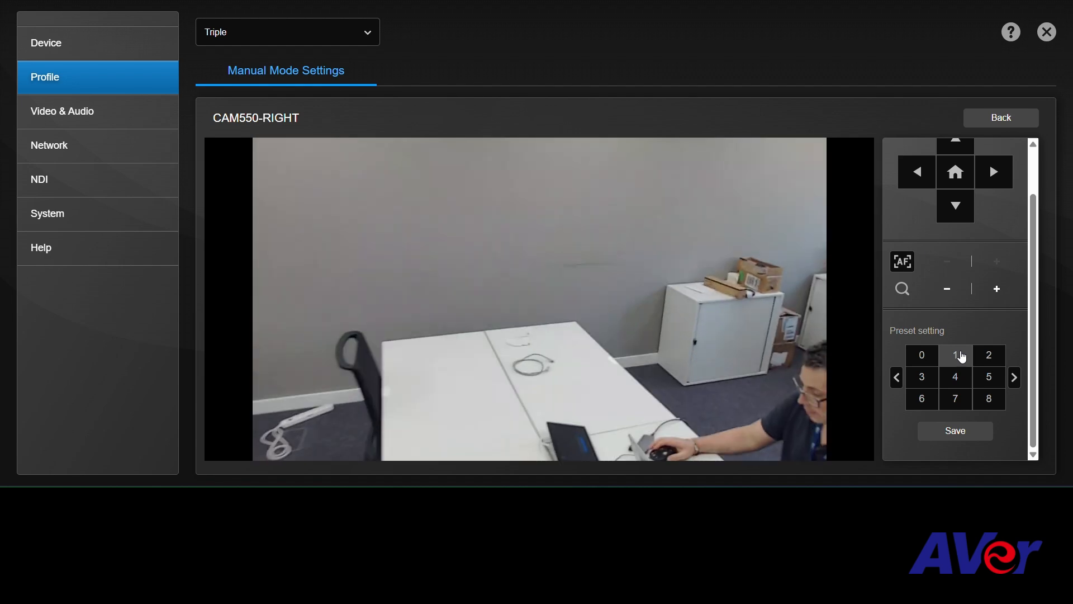
click(917, 171)
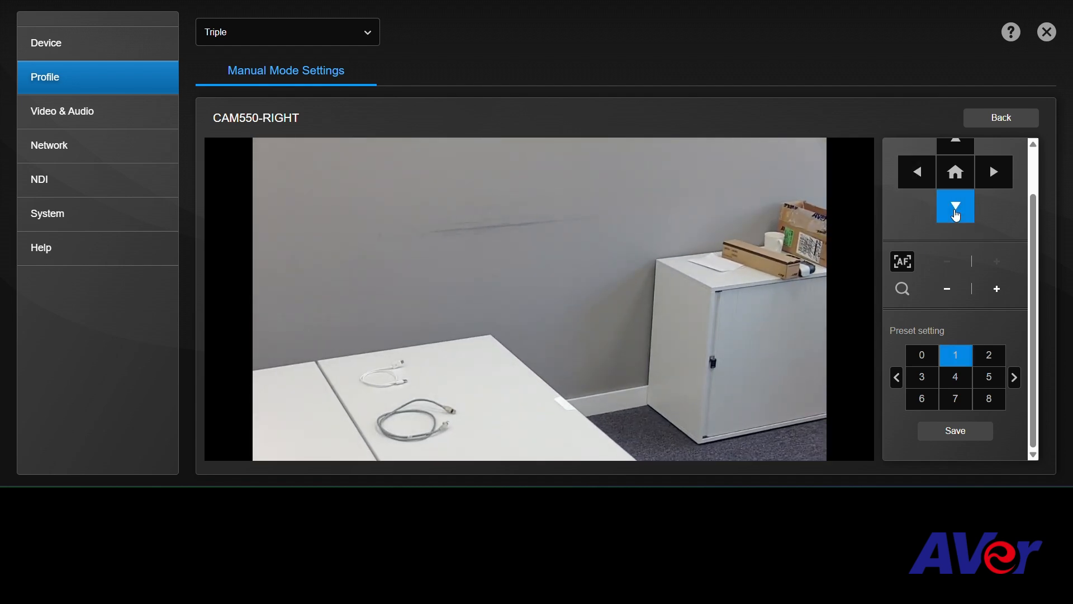
click(956, 215)
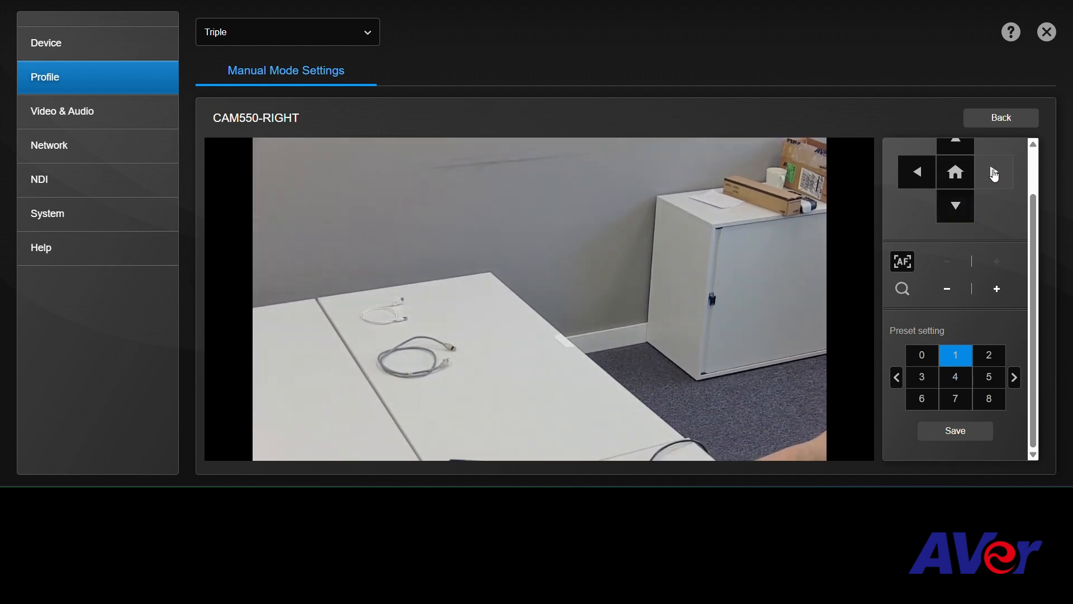
click(995, 173)
click(994, 173)
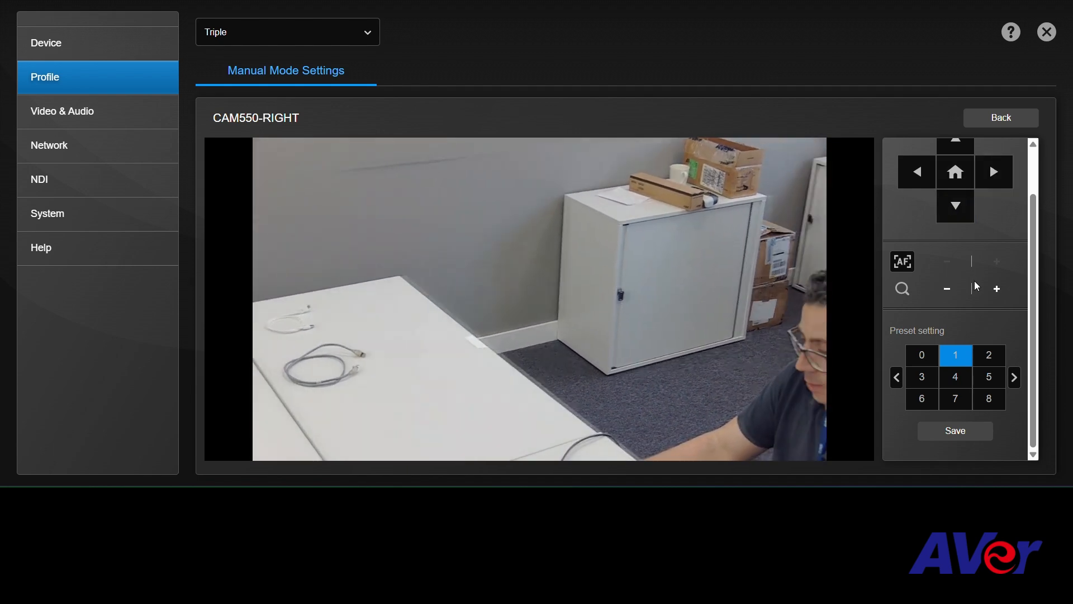
Zoom CAM550-RIGHT out, center the man at the laptop in view and save the framing as preset 1.
click(947, 289)
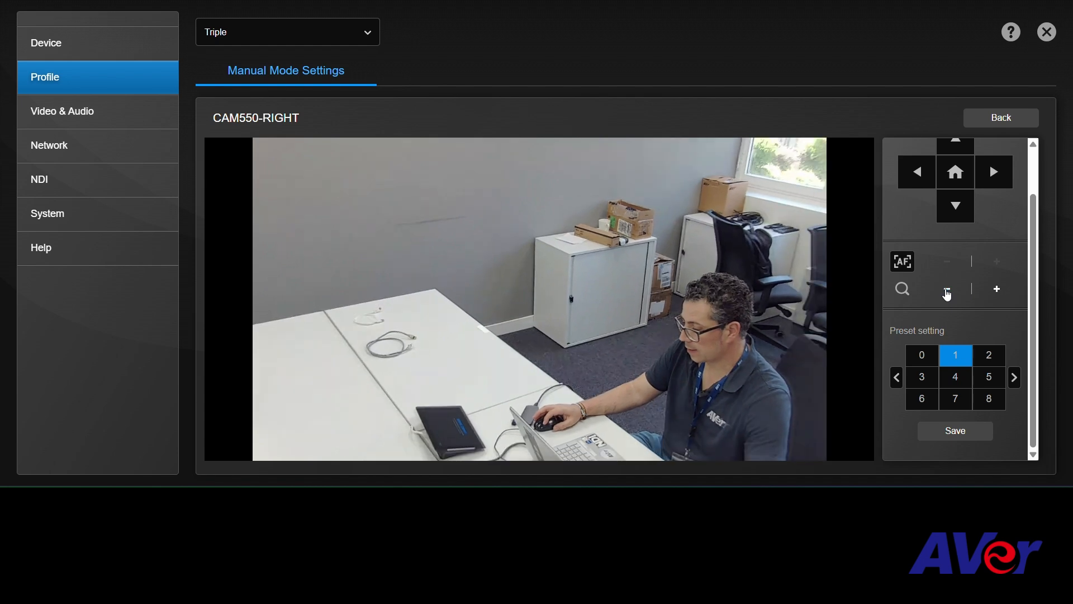
click(956, 206)
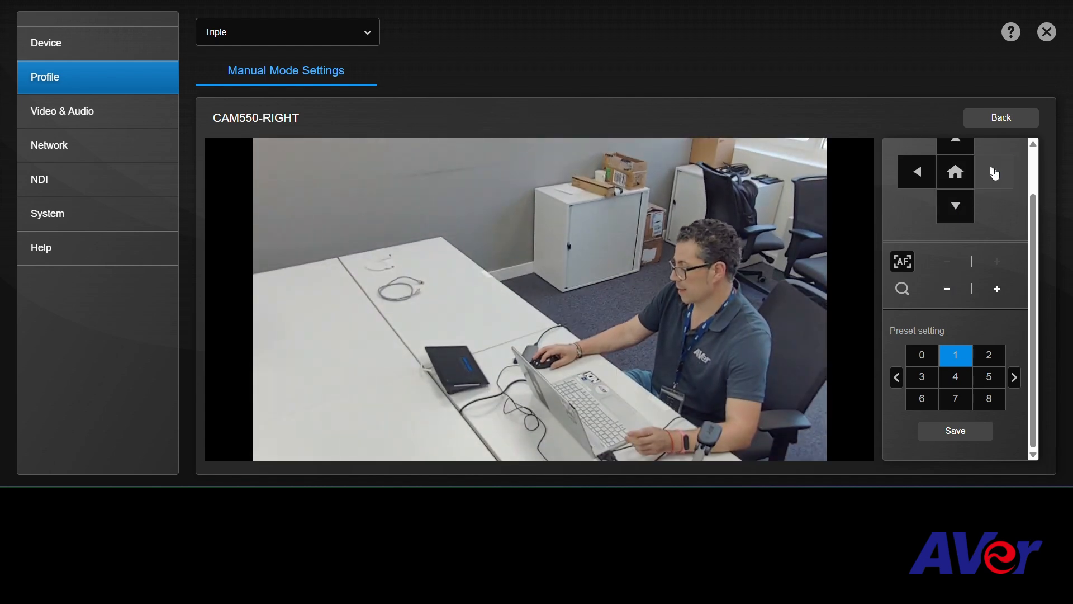
click(994, 173)
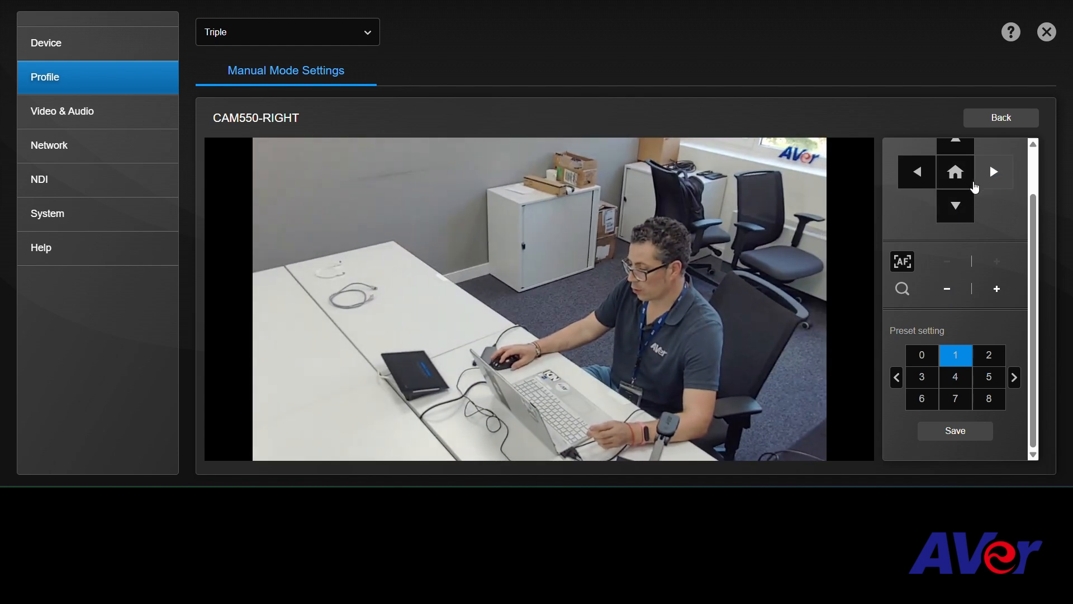
click(938, 438)
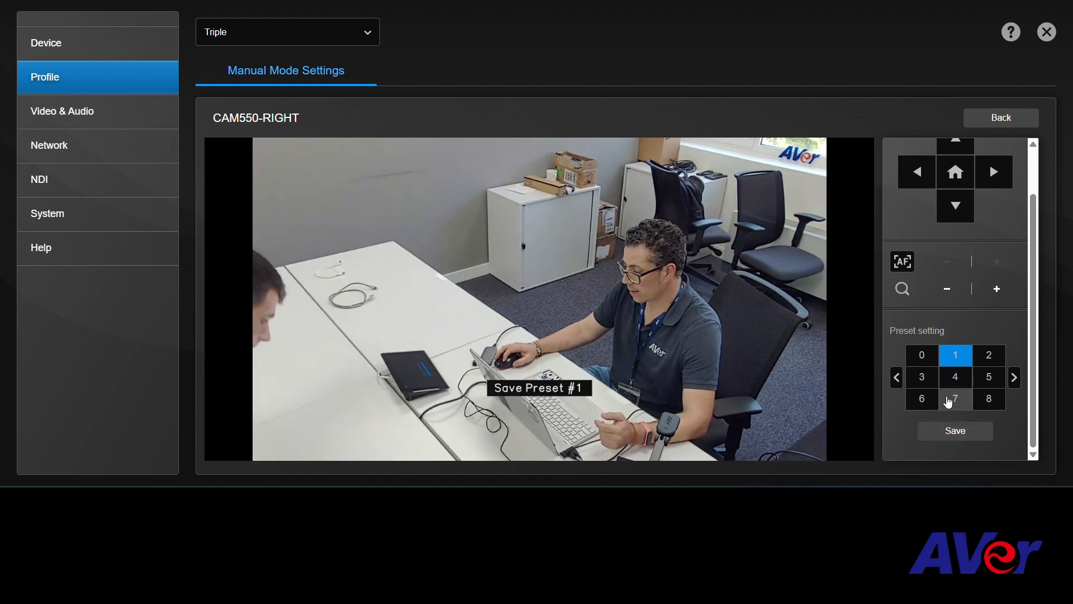
Return to the Triple profile's camera list and assign Preset 1 to CAM550-RIGHT.
click(1007, 118)
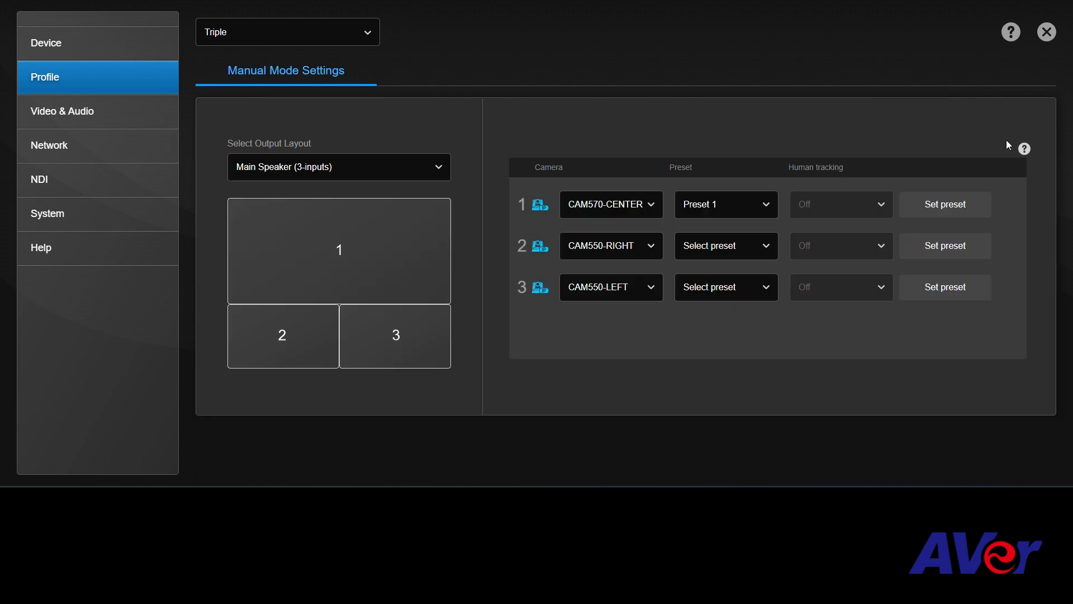
click(740, 256)
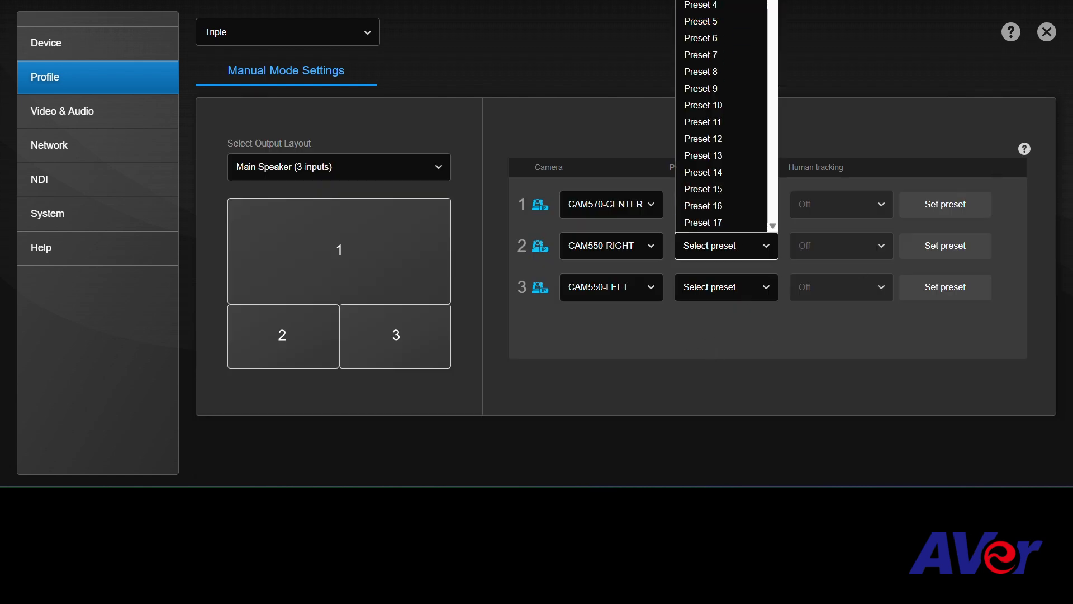
click(728, 2)
In CAM550-LEFT's preset setup, frame the man in the black T-shirt by panning left and zooming in, and save it as preset 1.
click(964, 292)
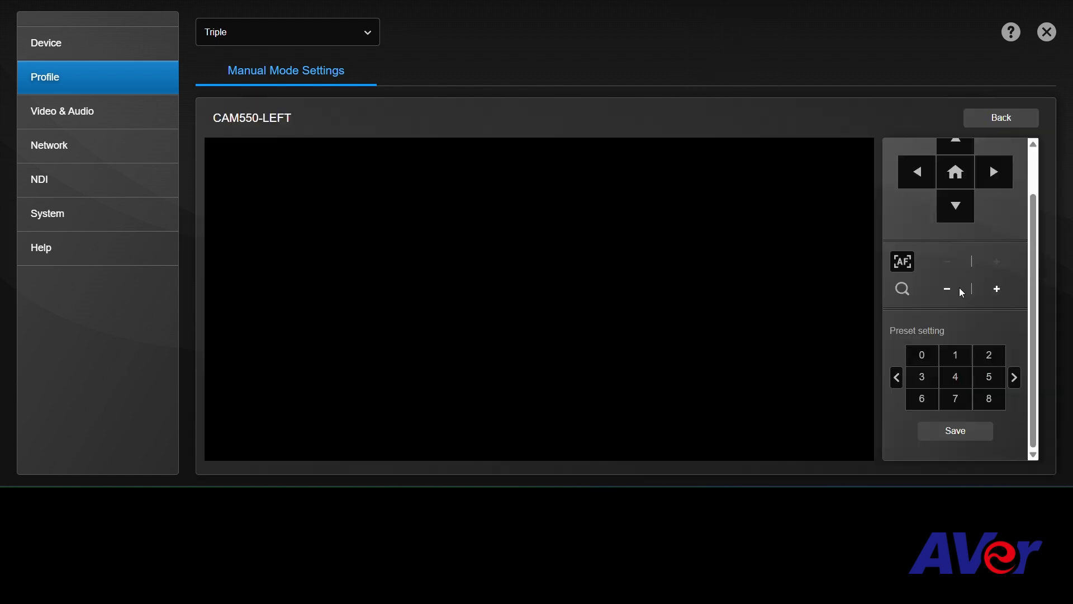
click(955, 356)
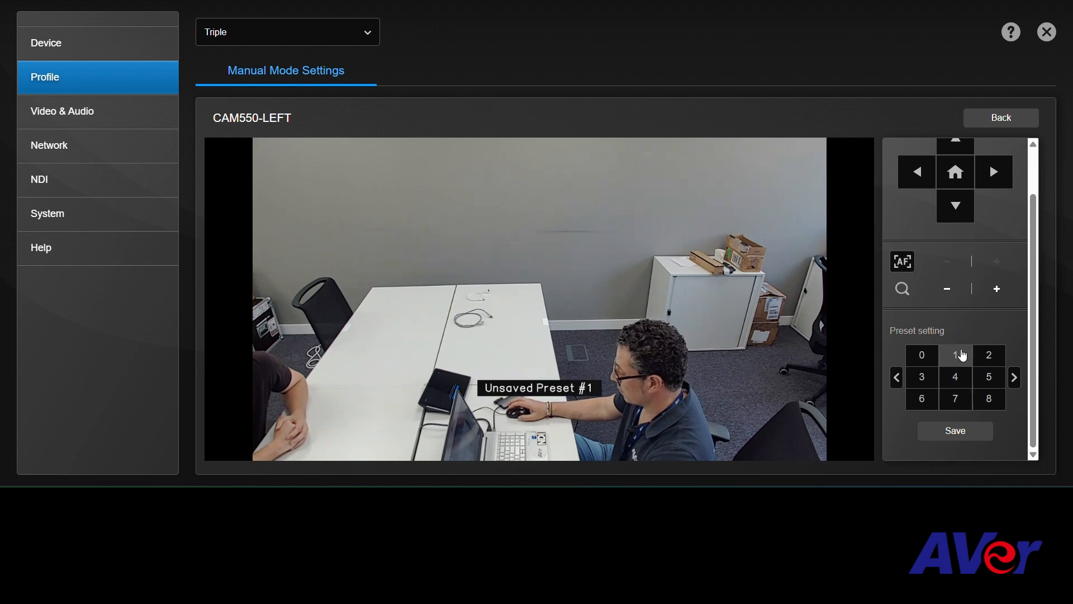
click(913, 174)
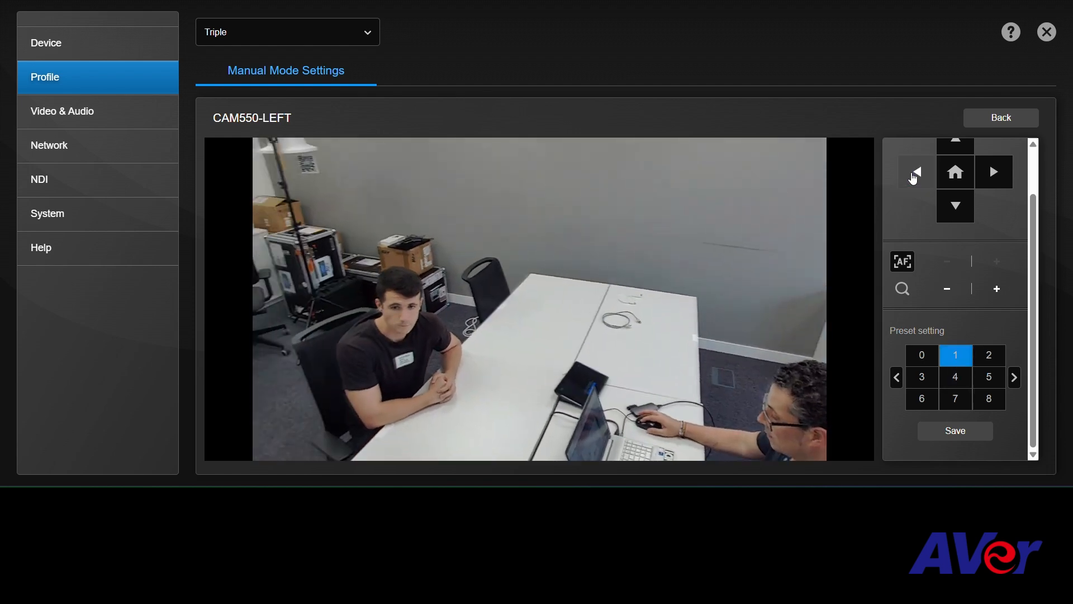
click(913, 178)
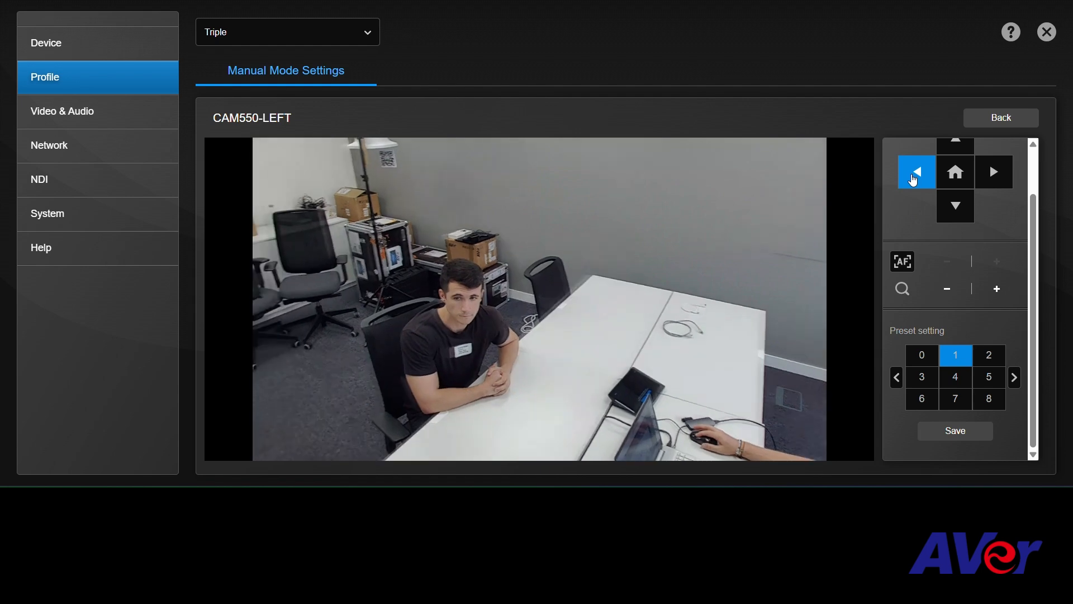
click(994, 171)
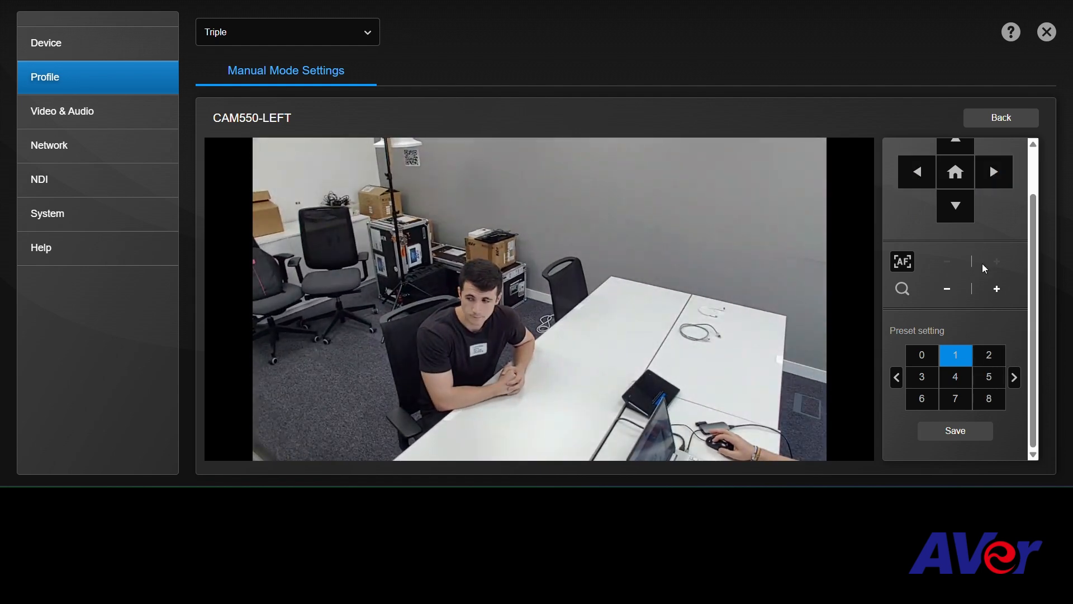
click(997, 290)
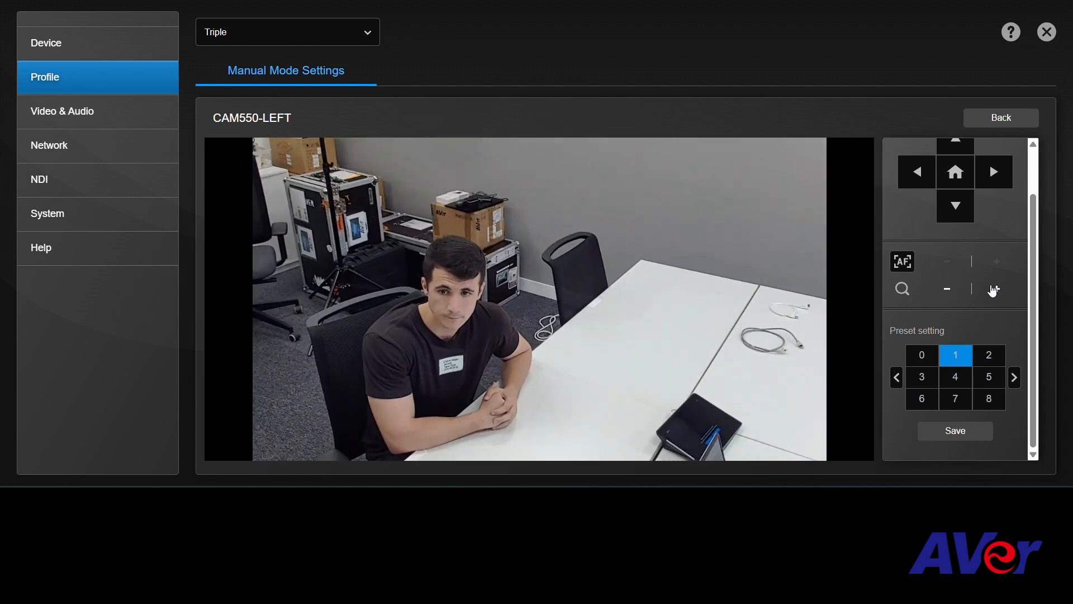
click(963, 439)
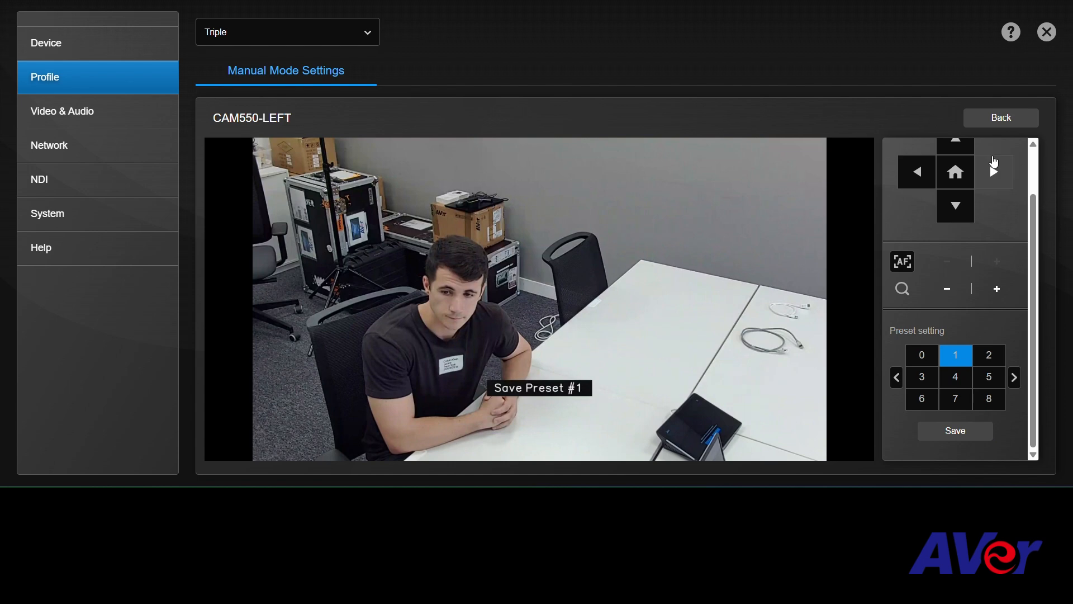
Leave the preset setup and close the settings to view the Triple profile's camera layout.
click(1005, 120)
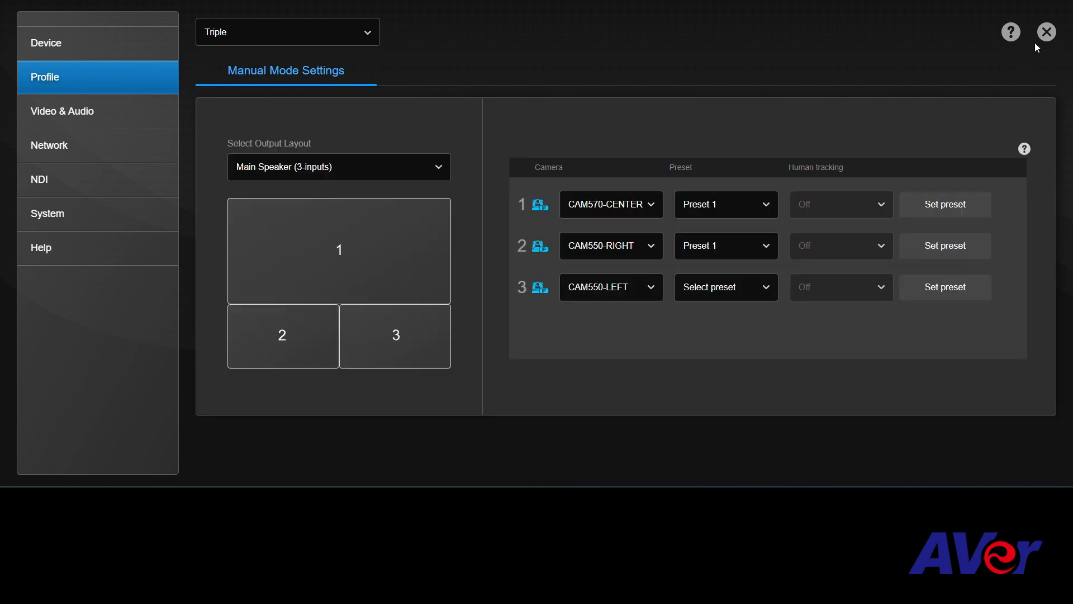
click(1045, 32)
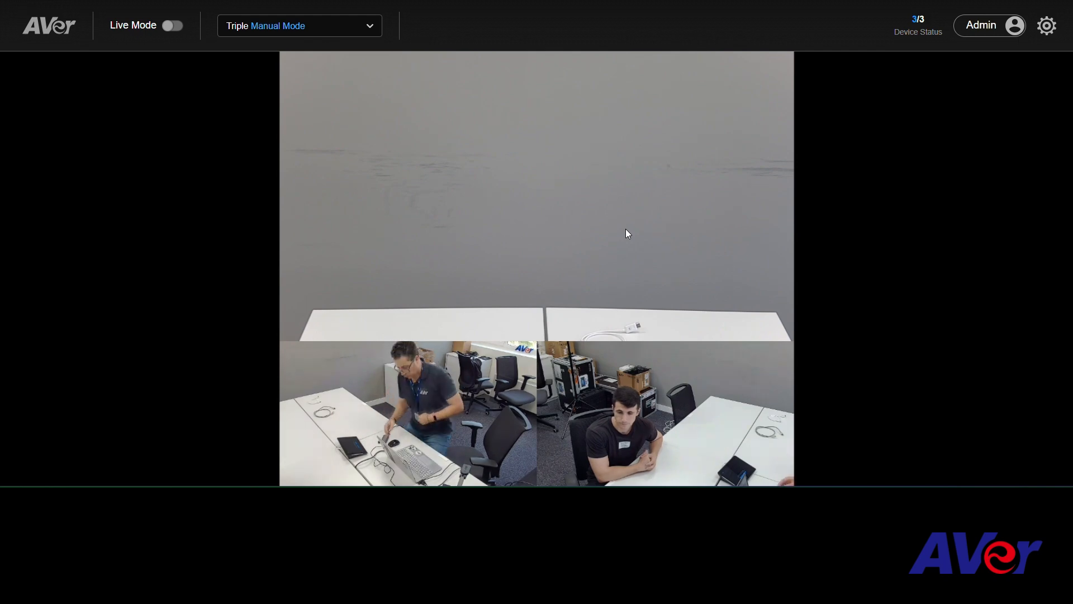
Reopen the profile settings and switch to the PIP-PC-Camara profile.
click(1046, 26)
click(58, 75)
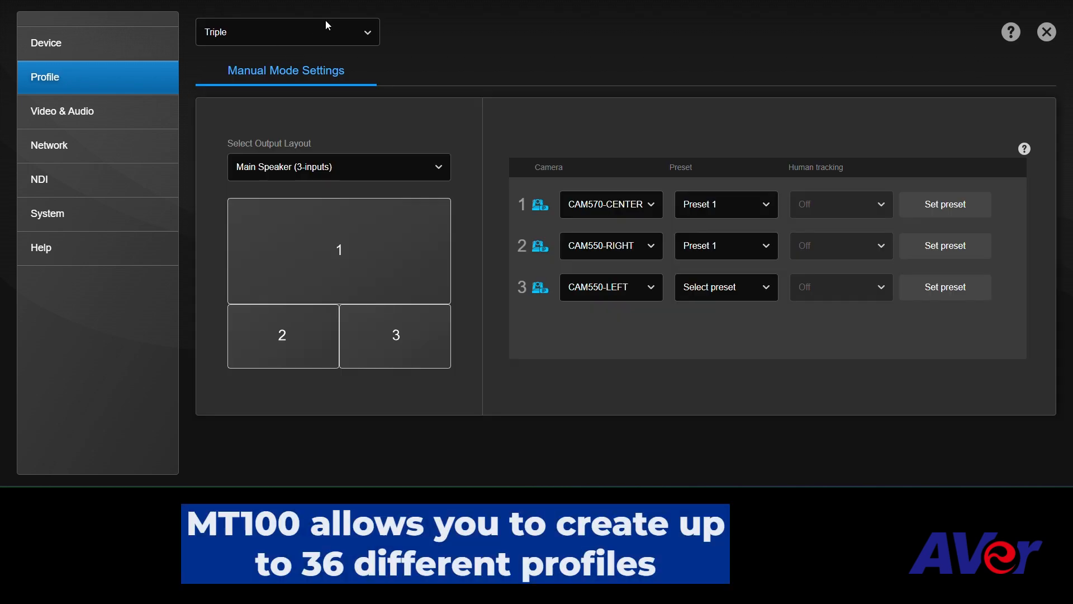
click(335, 32)
click(271, 71)
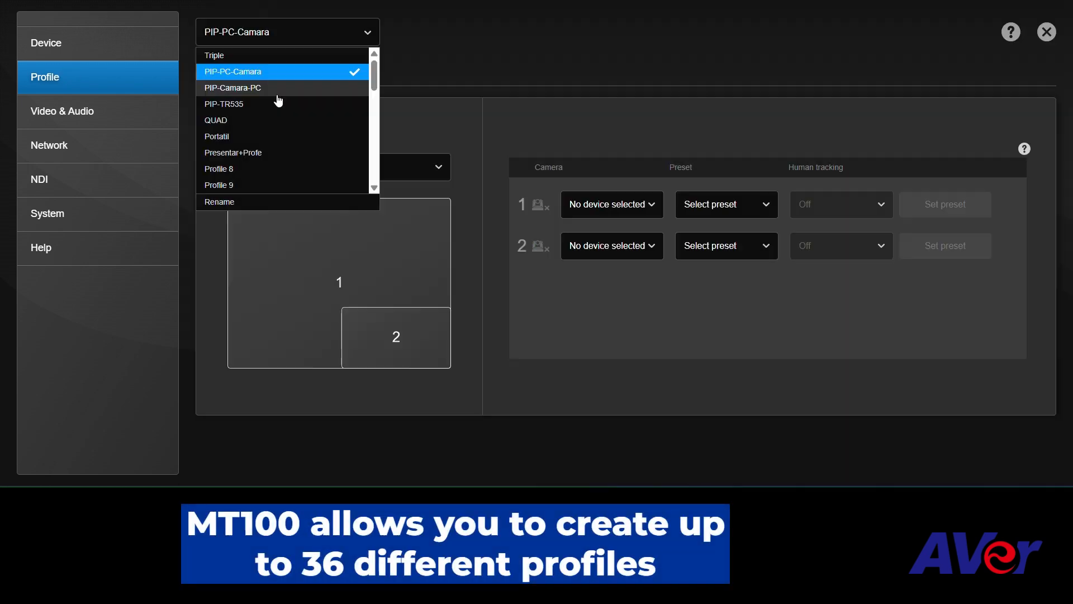
Rename the selected PIP-PC-Camara profile as PIP-Visualizer and save the name.
click(263, 202)
key(ctrl+a)
text(PIP-)
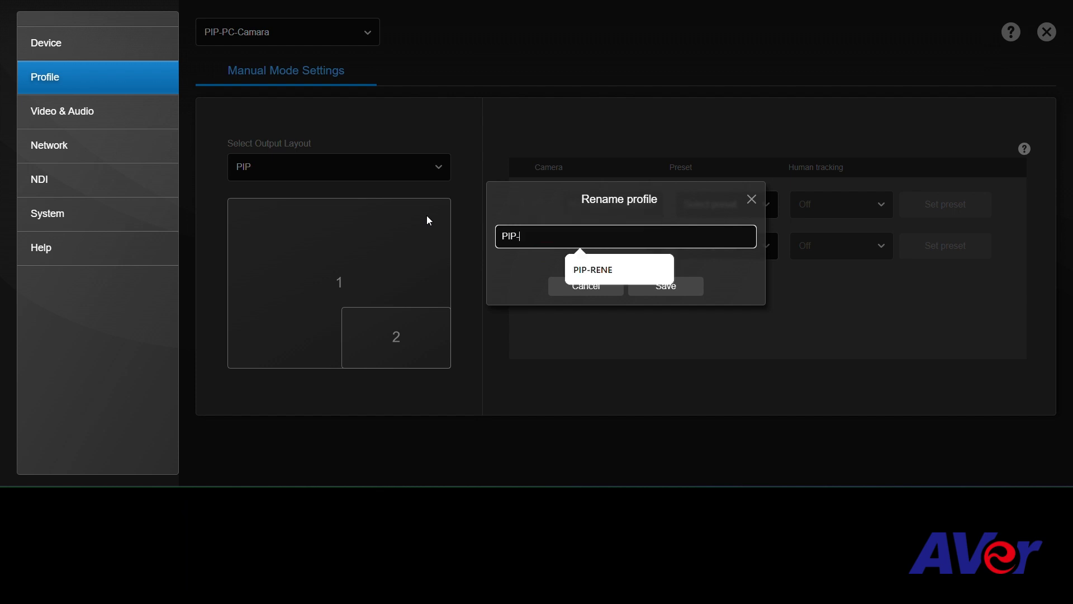
text(Visual)
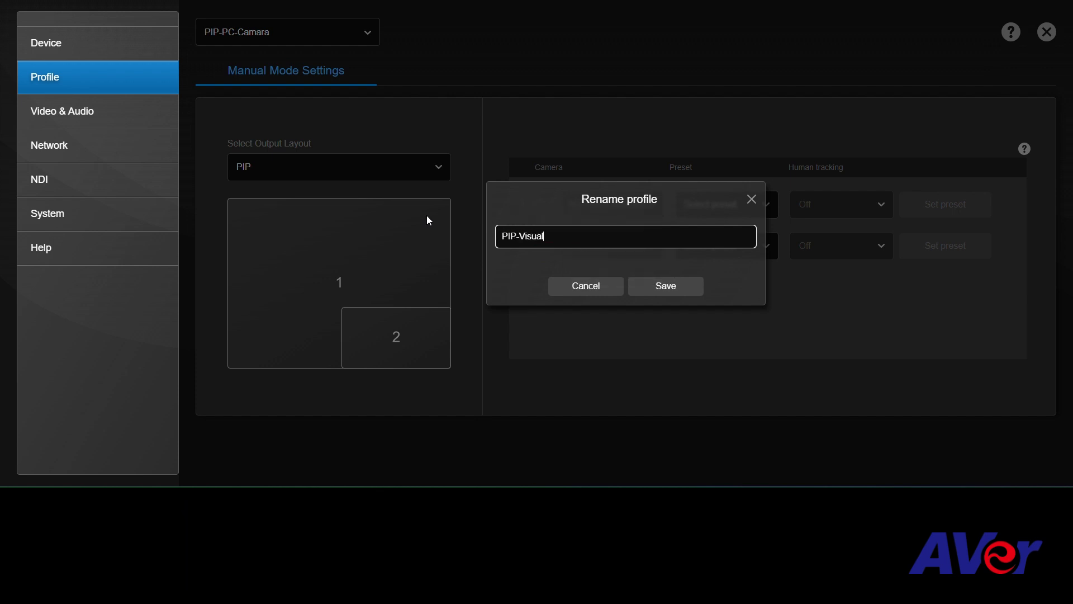
text(izer)
click(677, 291)
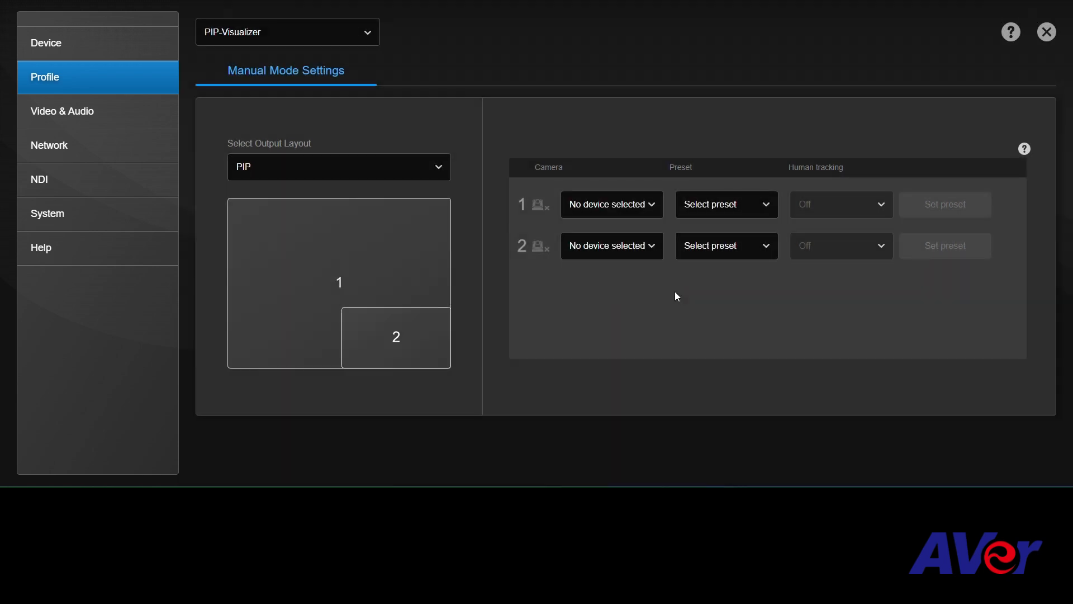
In the PIP-Visualizer profile, assign Visualizer to camera window 1 and CAM570-CENTER to the inset window 2.
click(619, 211)
click(607, 245)
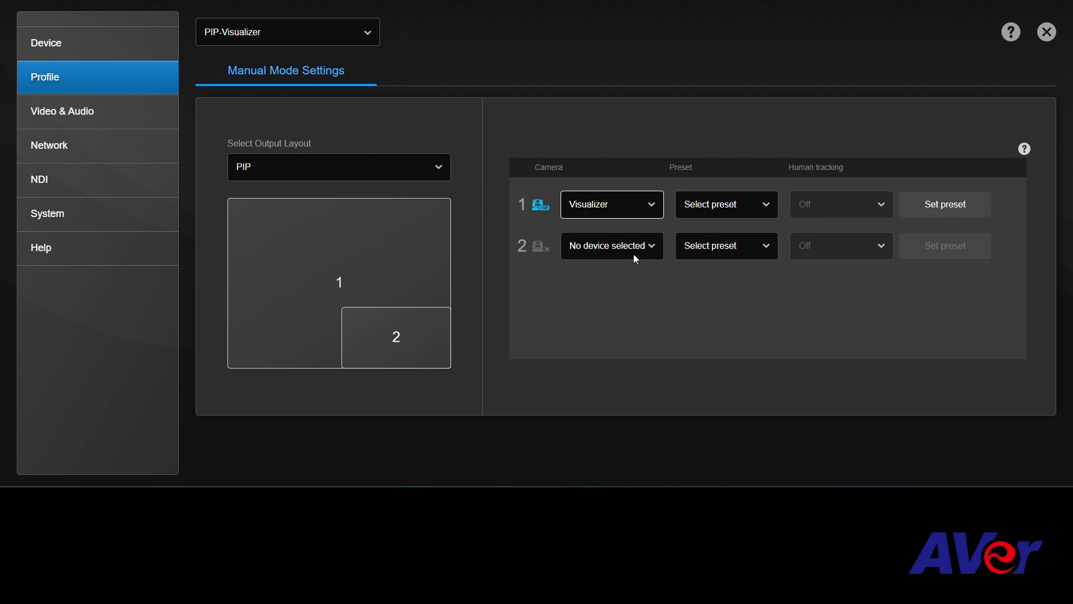
click(609, 246)
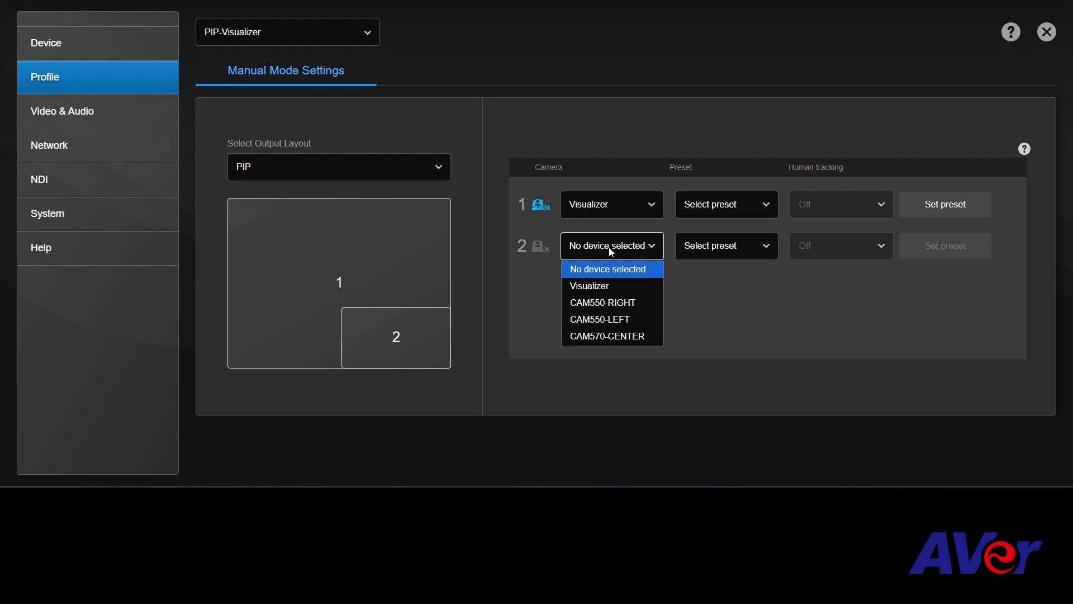
click(602, 331)
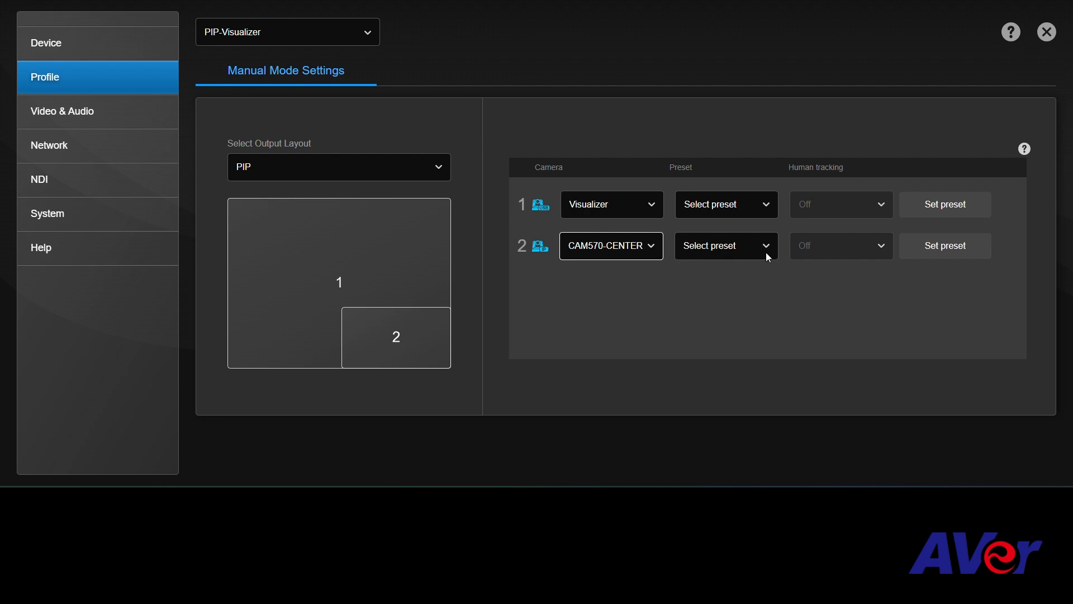
In CAM570-CENTER's preset setup, tilt down, pan right and zoom out to frame both men at the table, and save it as preset 2.
click(945, 246)
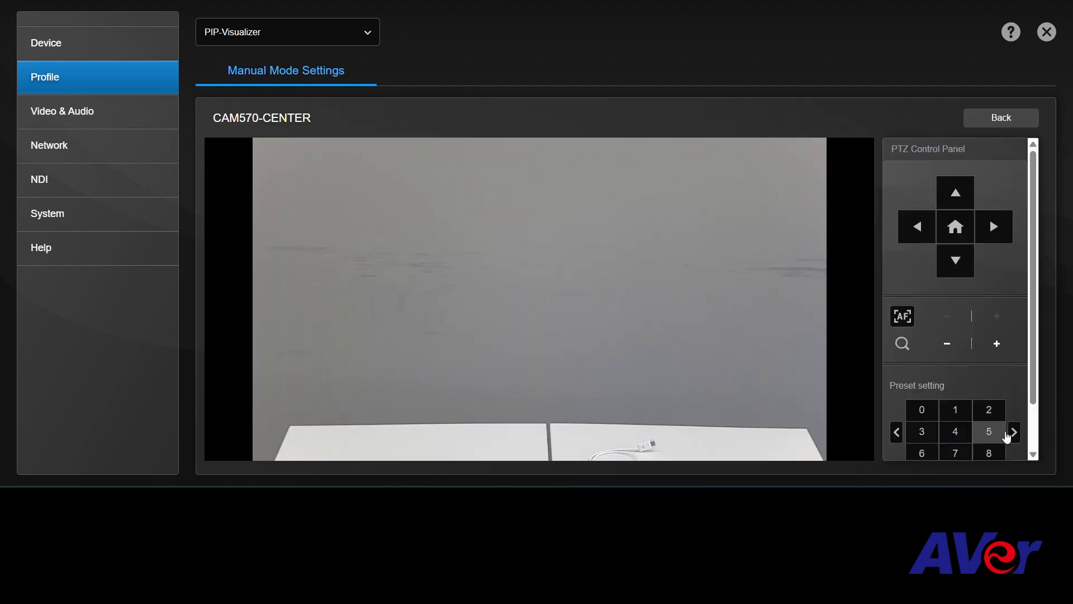
click(990, 410)
click(963, 267)
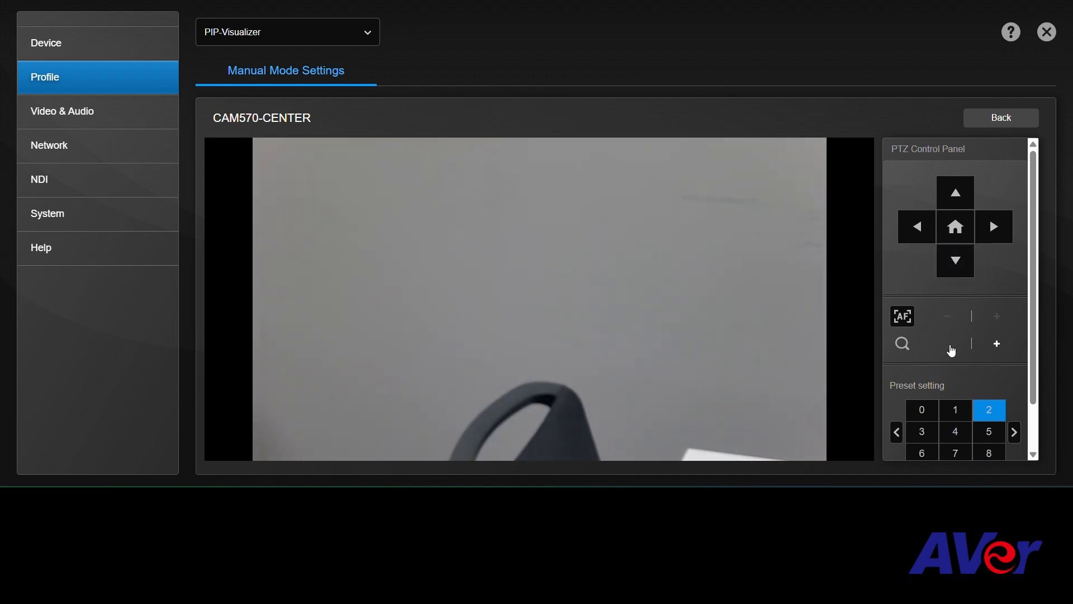
click(950, 346)
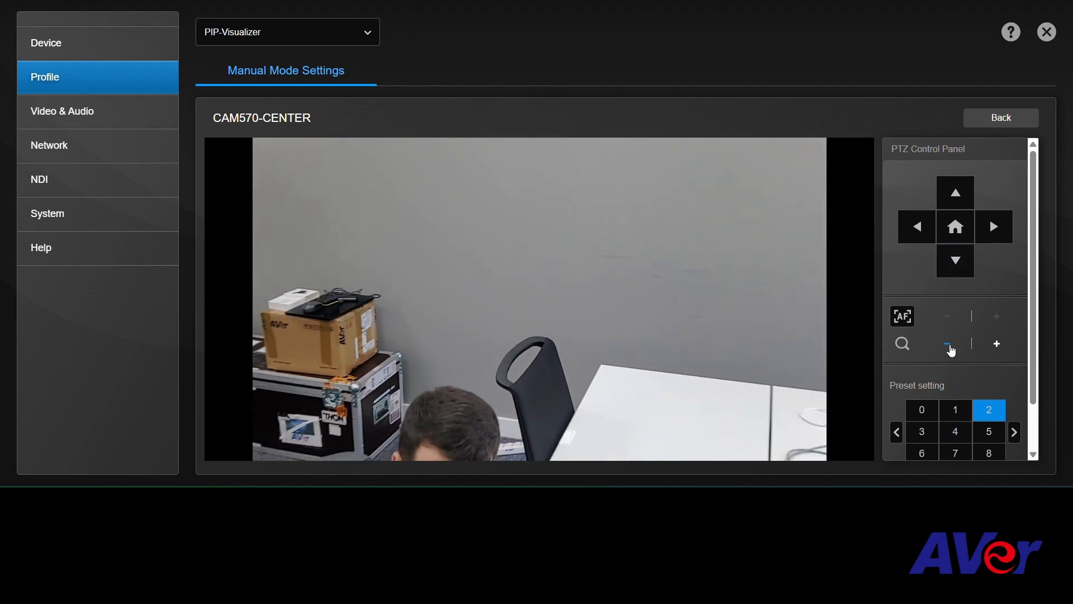
click(987, 228)
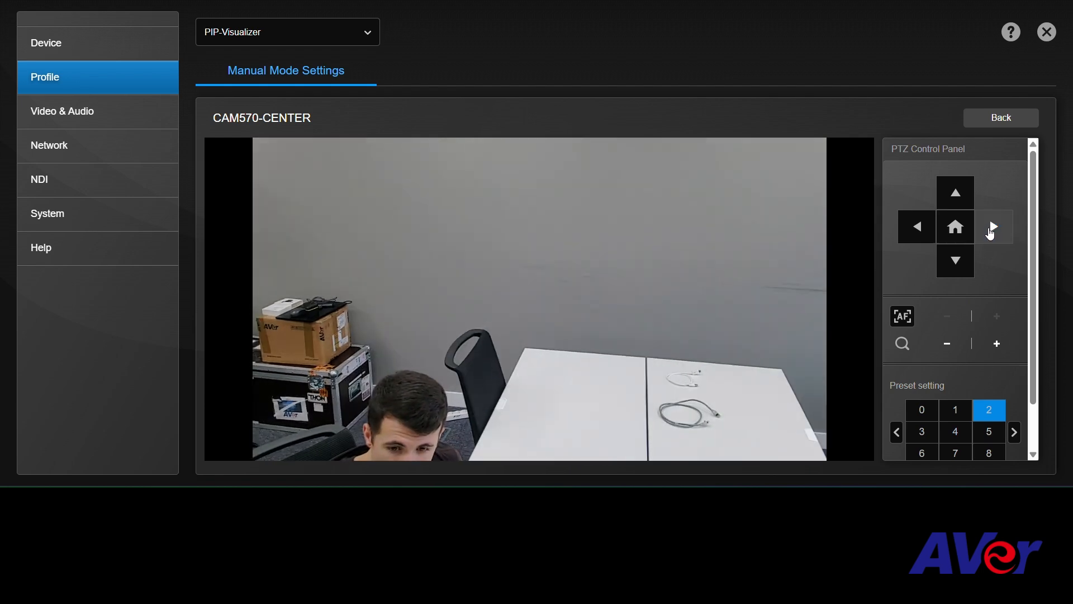
click(970, 270)
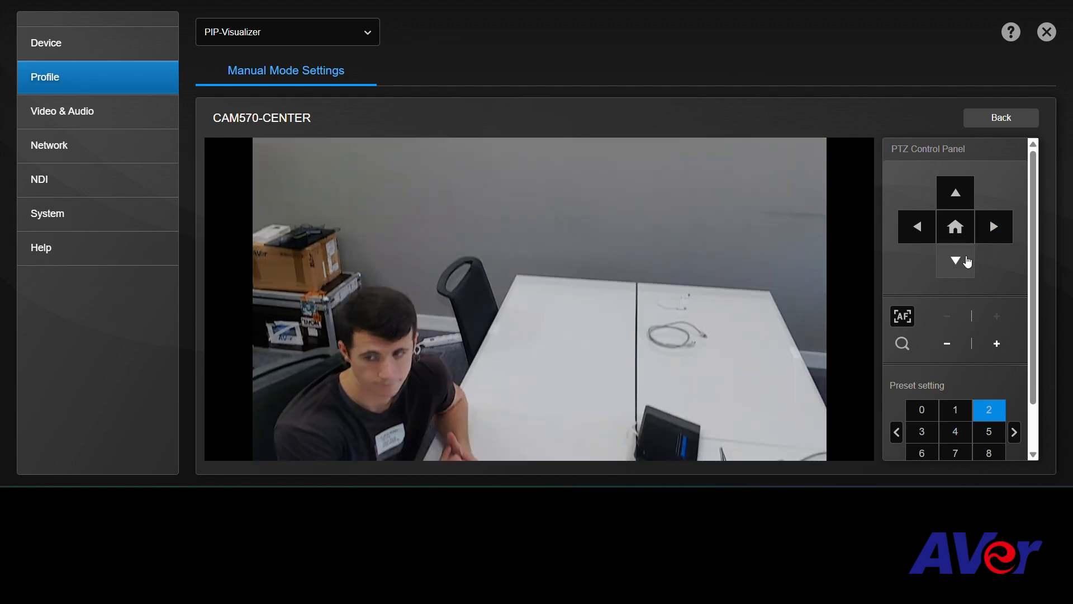
click(1000, 230)
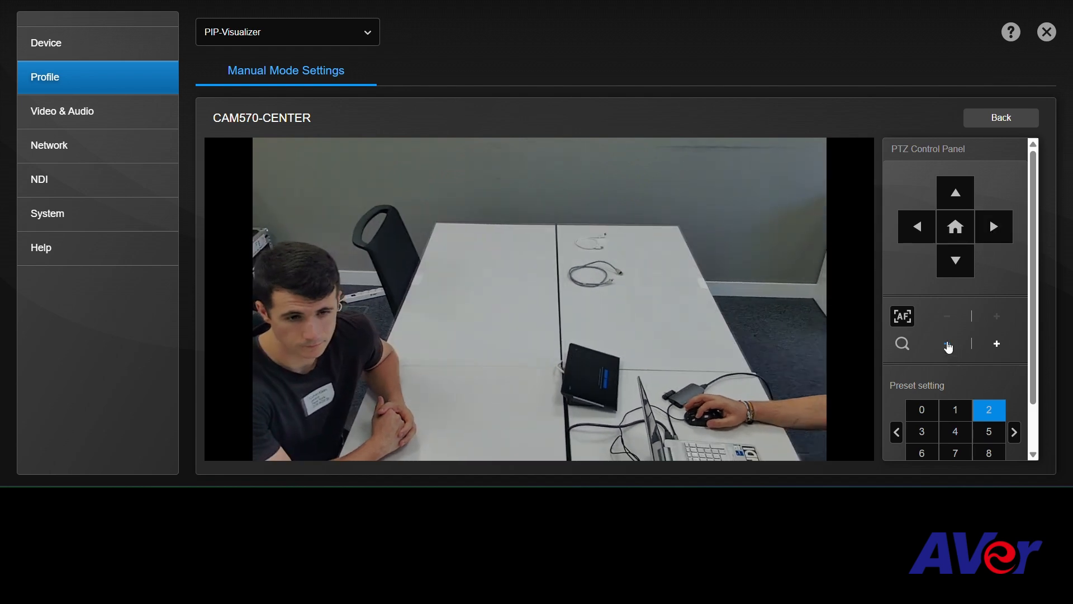
click(948, 344)
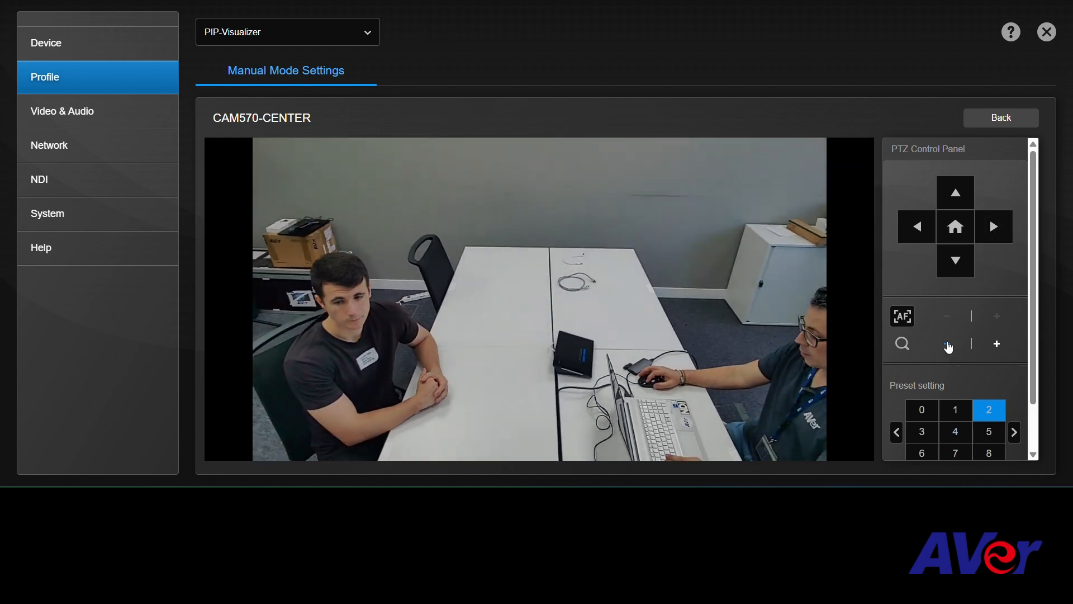
click(951, 266)
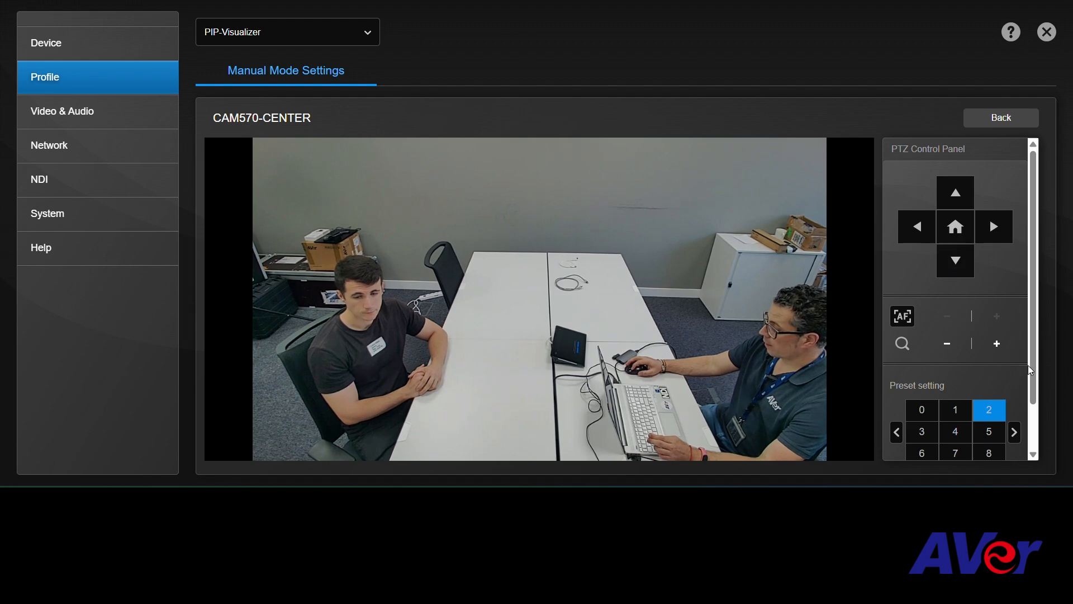
scroll(958, 391, down, 2)
click(956, 431)
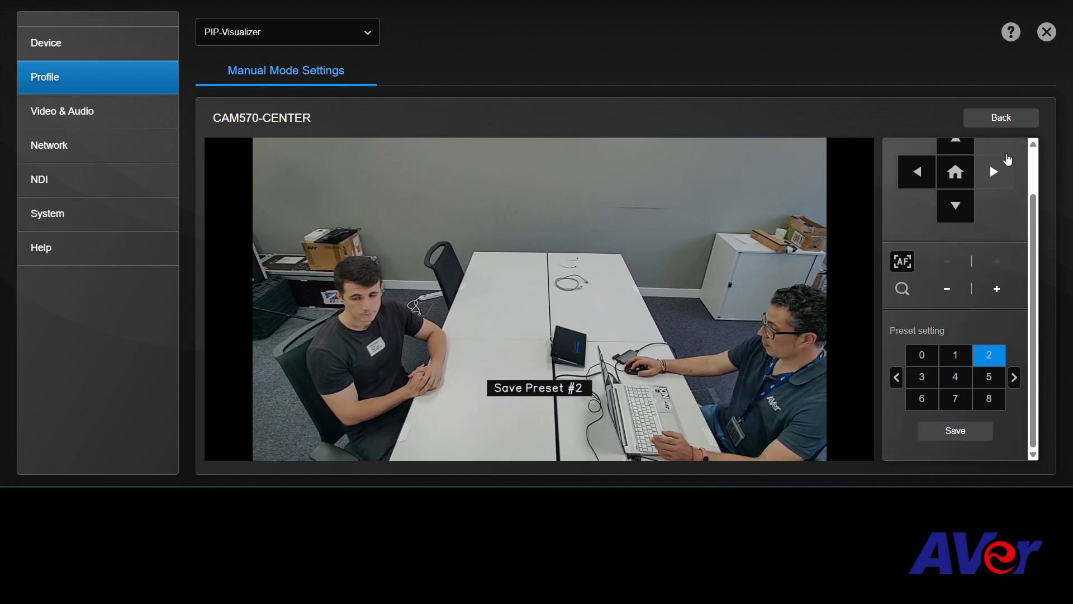
Leave the preset setup, assign Preset 2 to CAM570-CENTER, and close the settings to view the picture-in-picture layout.
click(998, 119)
click(720, 252)
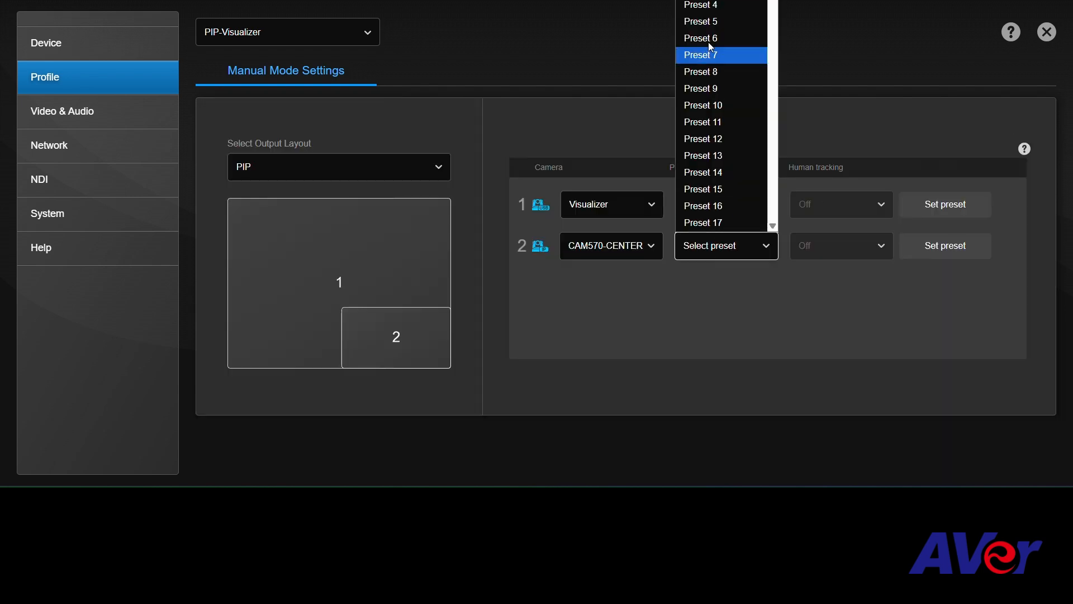
click(709, 0)
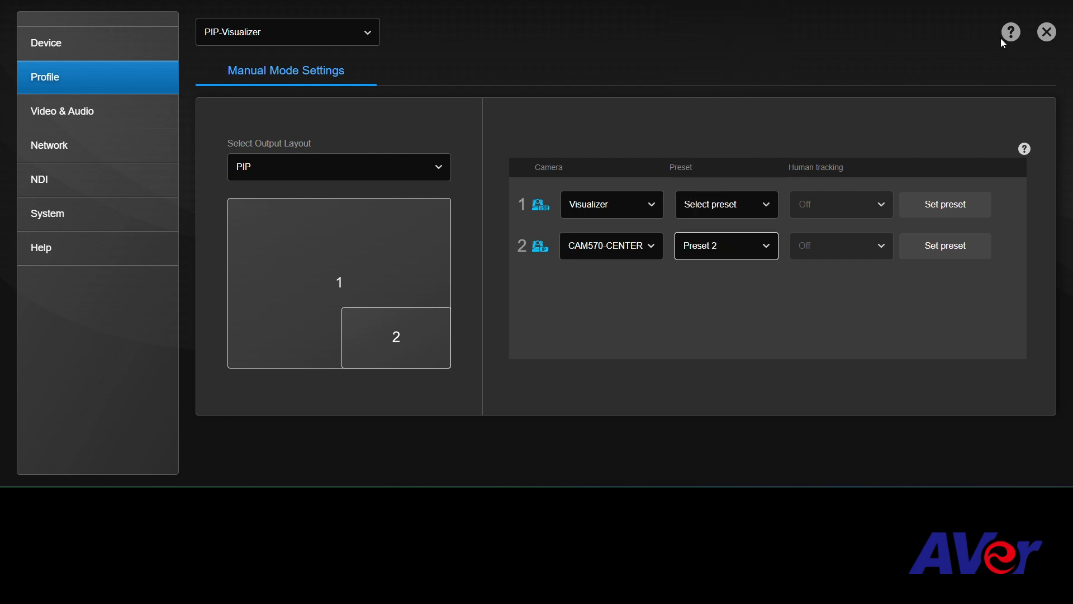
click(1046, 33)
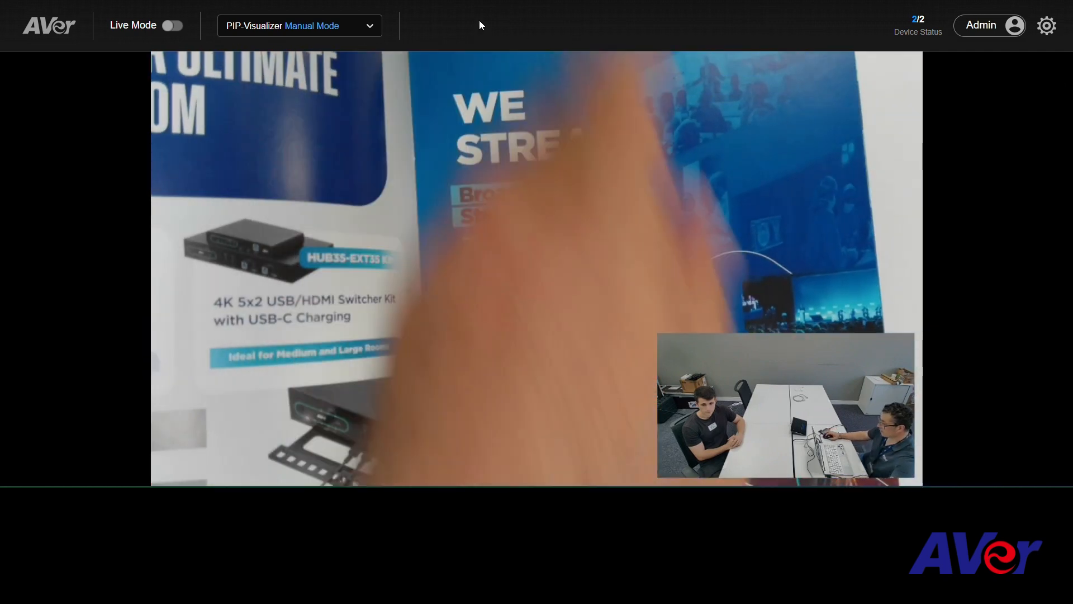
Switch the live view to the Triple profile and back to PIP-Visualizer to compare their layouts.
click(371, 28)
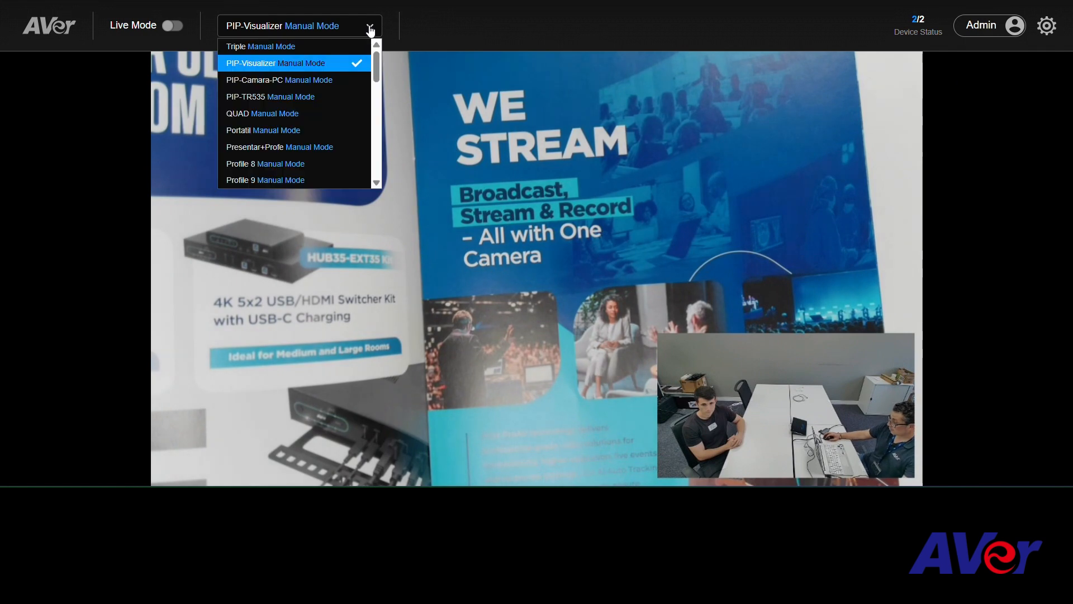
click(327, 48)
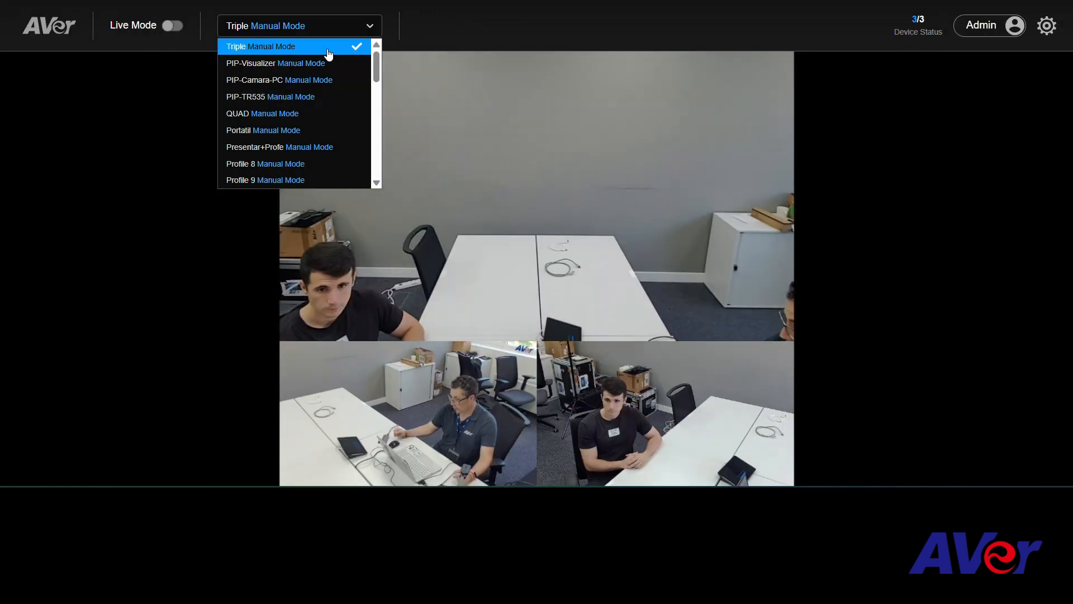
click(317, 63)
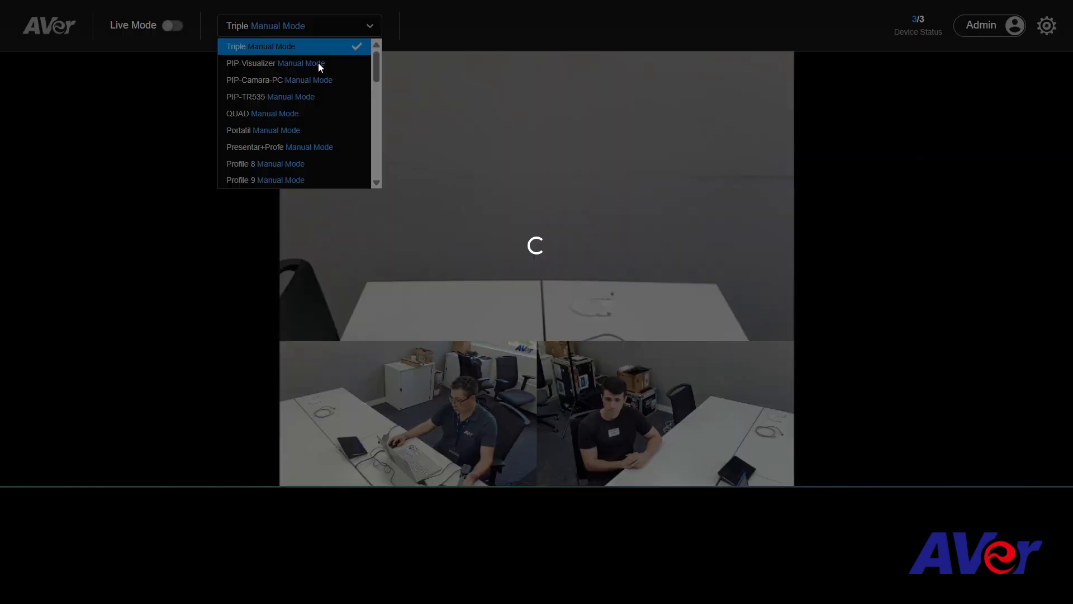